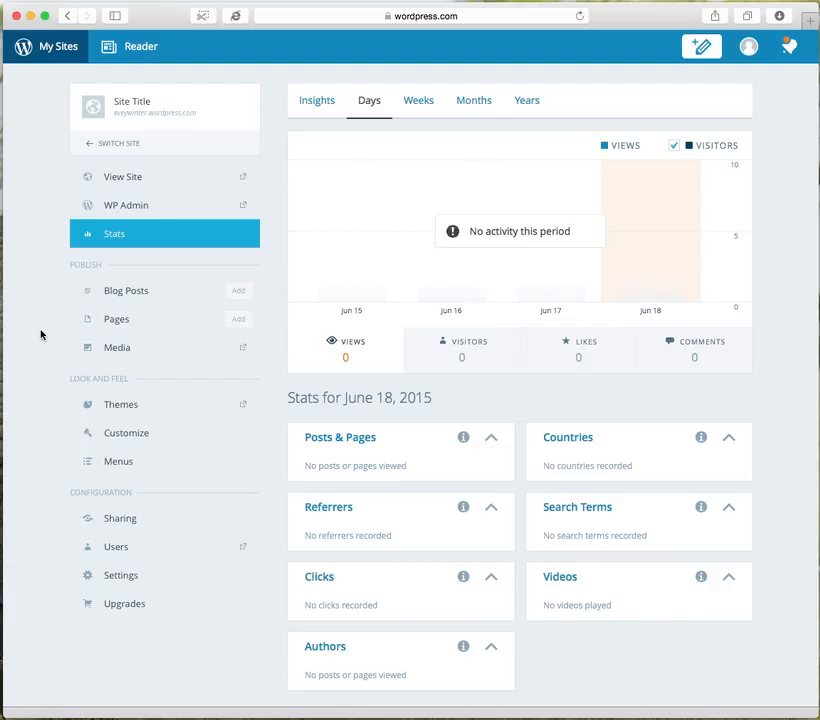
# Open the theme gallery for the current site.
pyautogui.click(55, 415)
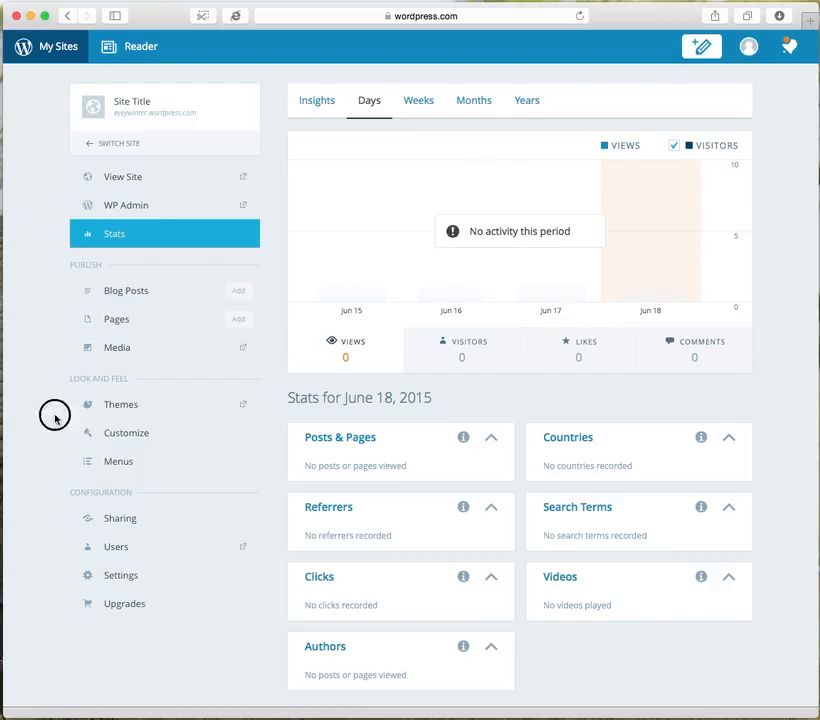
pyautogui.click(121, 407)
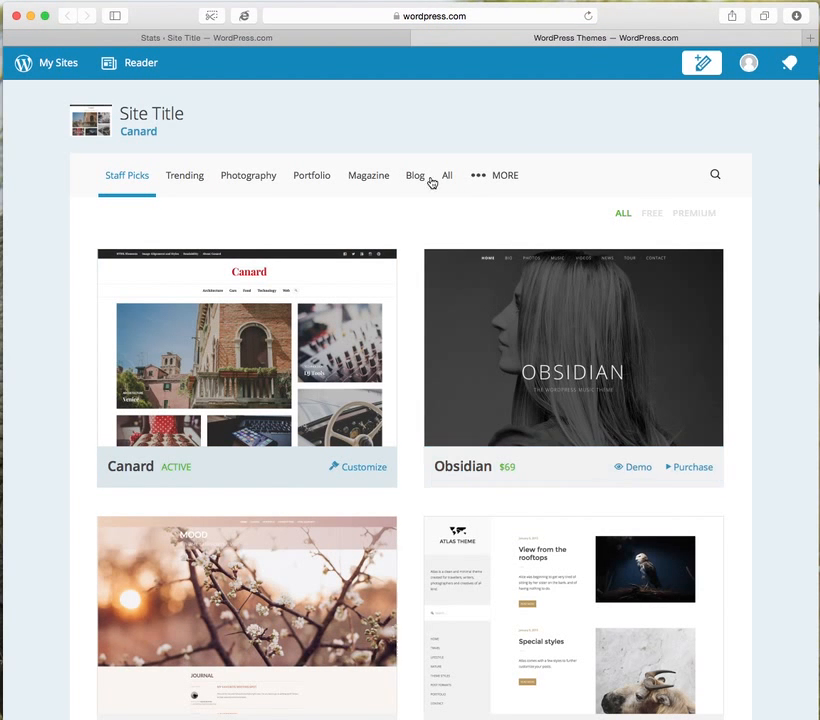
pyautogui.click(760, 313)
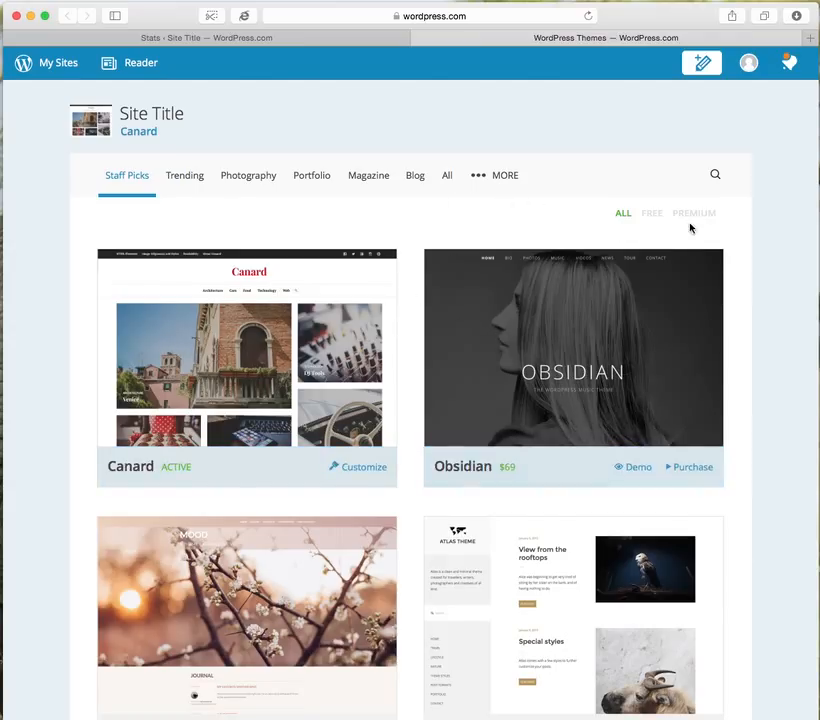
pyautogui.click(767, 256)
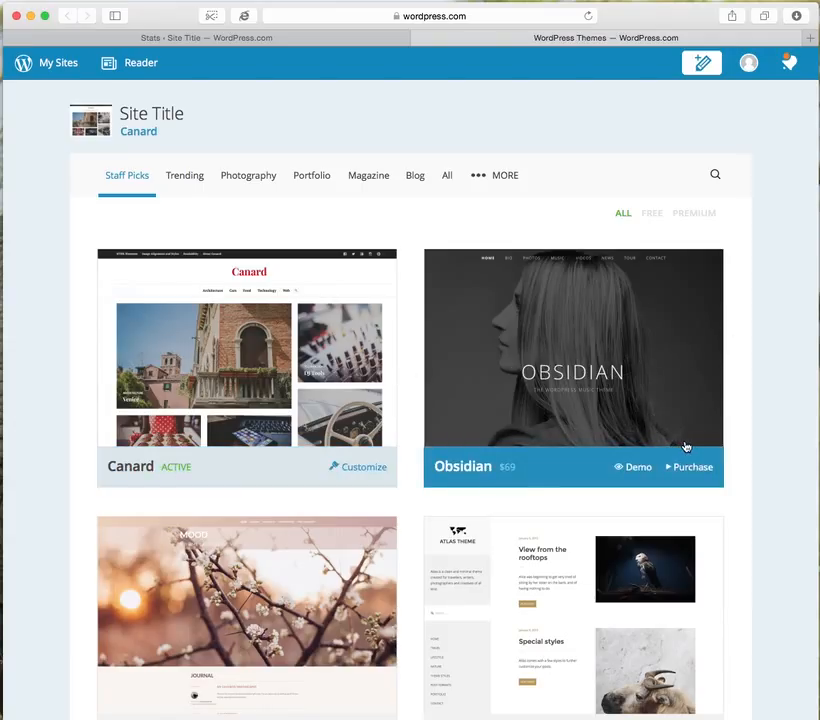
# Look through the Staff Picks themes, comparing the free and premium options.
pyautogui.scroll(-3, 686, 446)
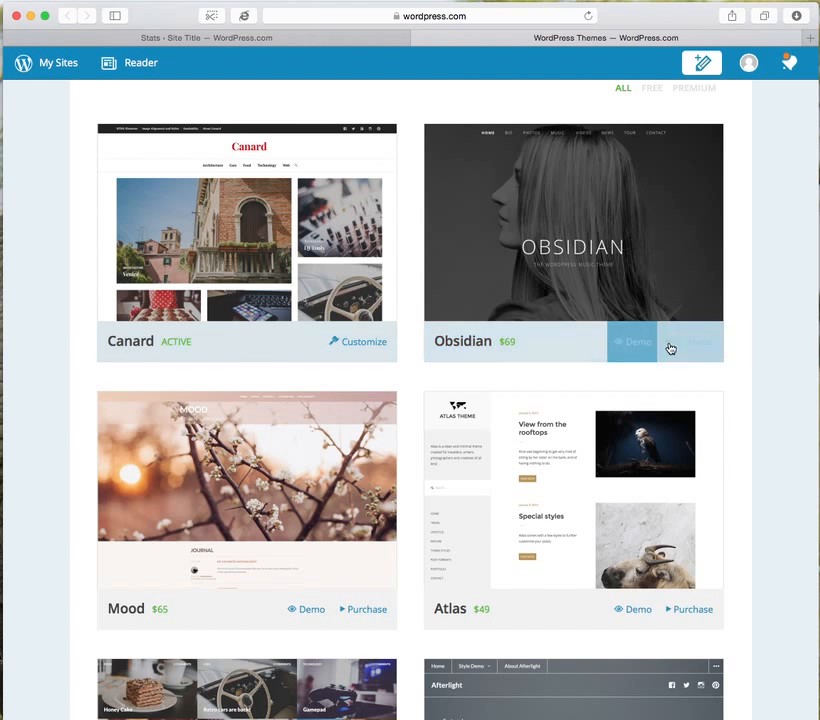
pyautogui.scroll(-10, 511, 544)
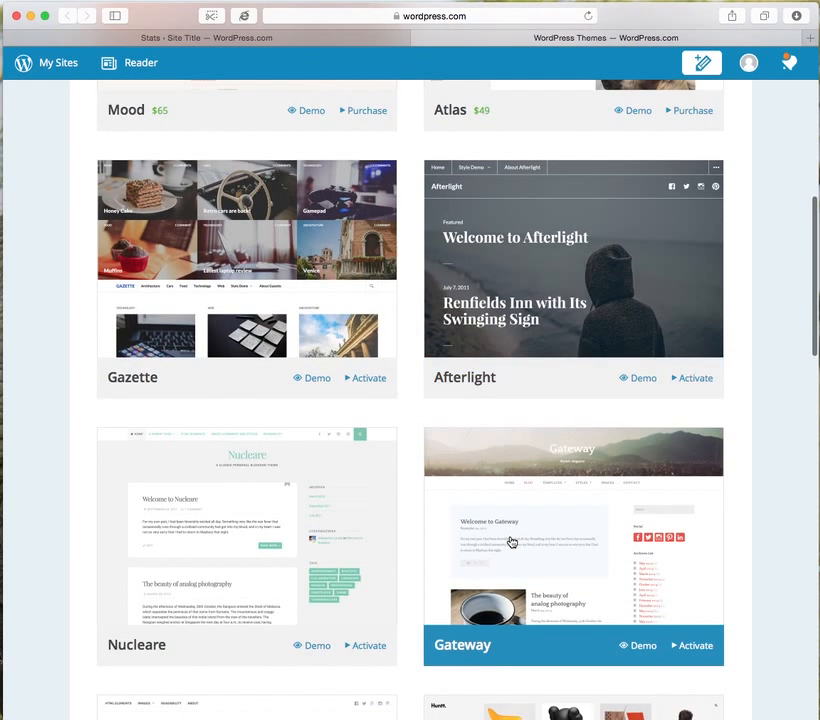
pyautogui.scroll(-3, 511, 542)
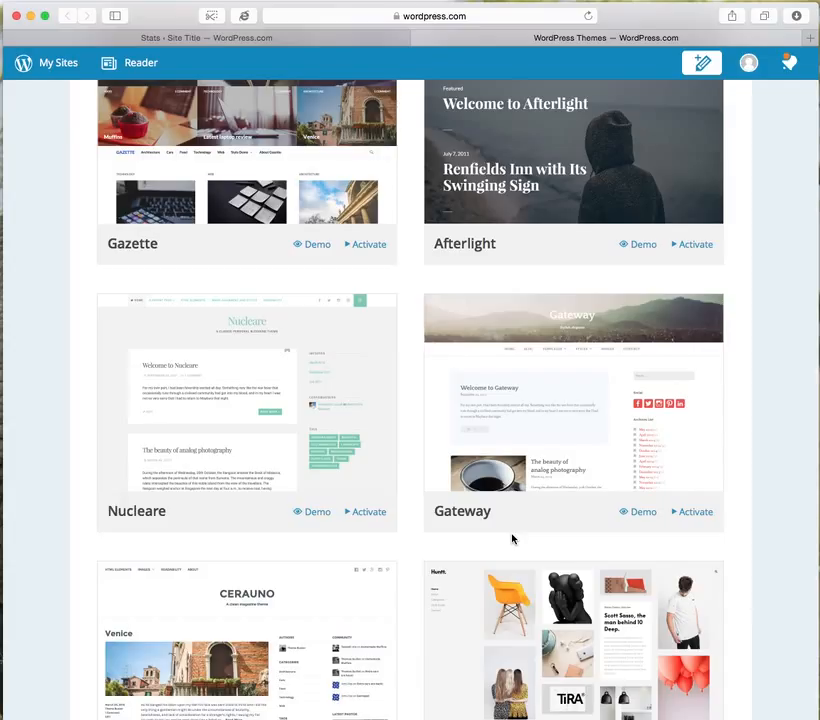
pyautogui.click(791, 455)
pyautogui.scroll(-3, 791, 460)
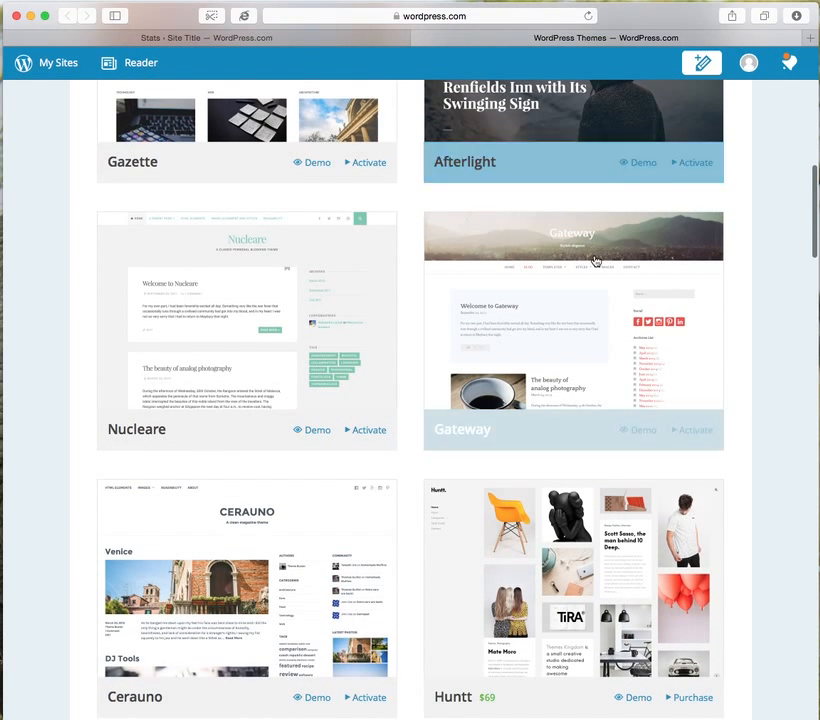
pyautogui.scroll(10, 595, 260)
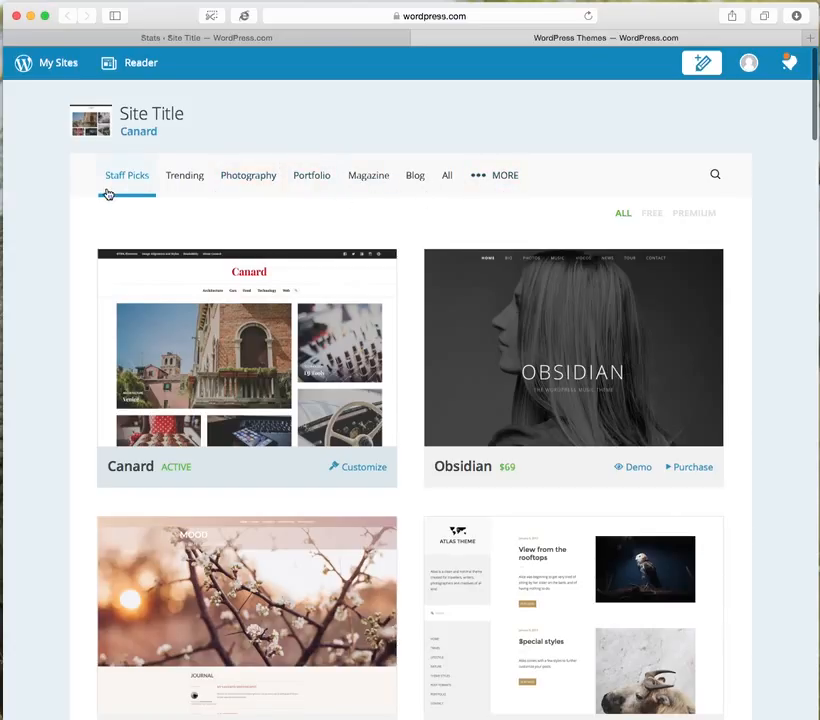
# Show the Portfolio category of themes and look through its designs.
pyautogui.click(310, 177)
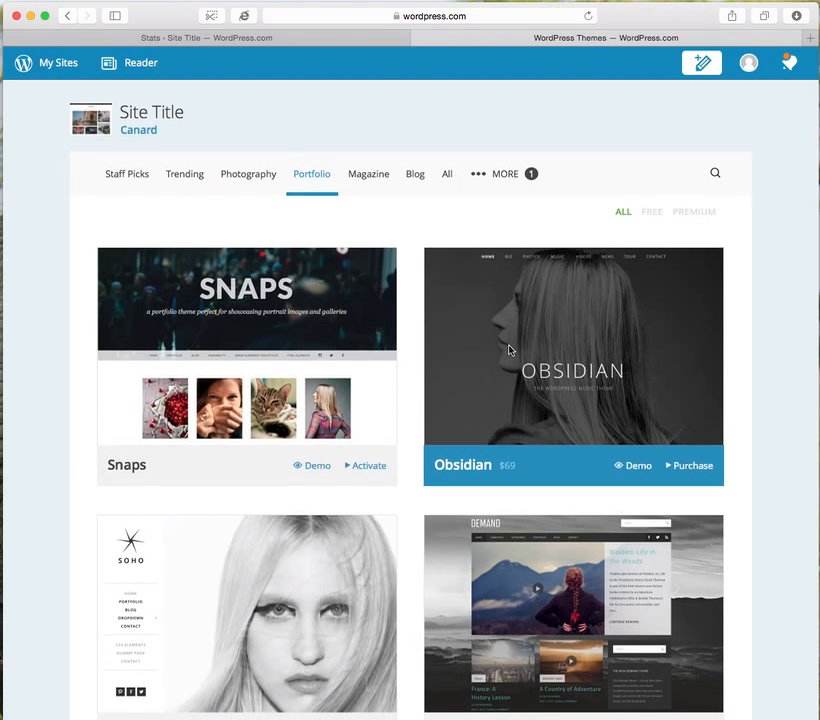
pyautogui.scroll(-3, 510, 348)
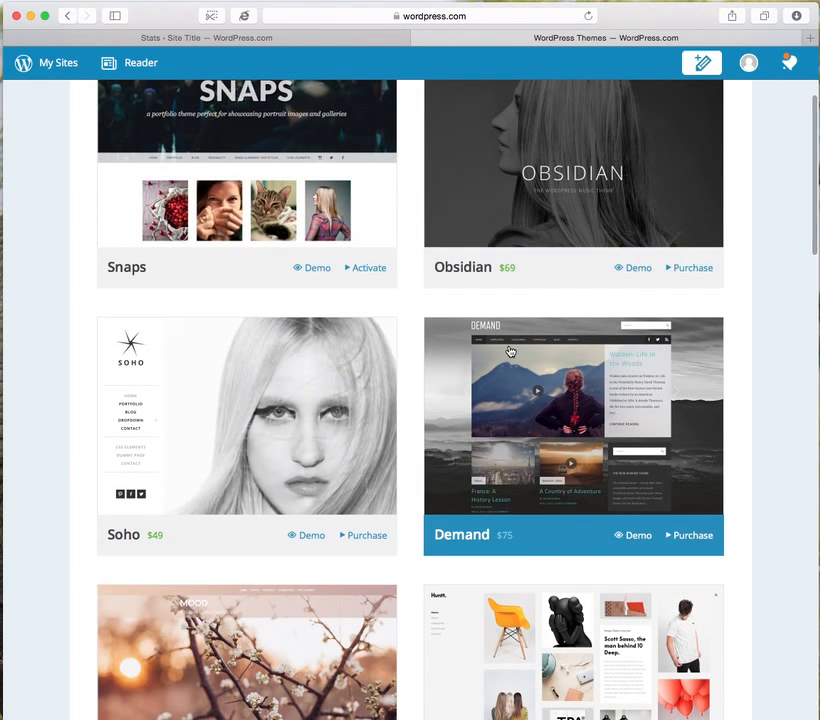
pyautogui.scroll(-3, 510, 350)
pyautogui.scroll(-7, 509, 350)
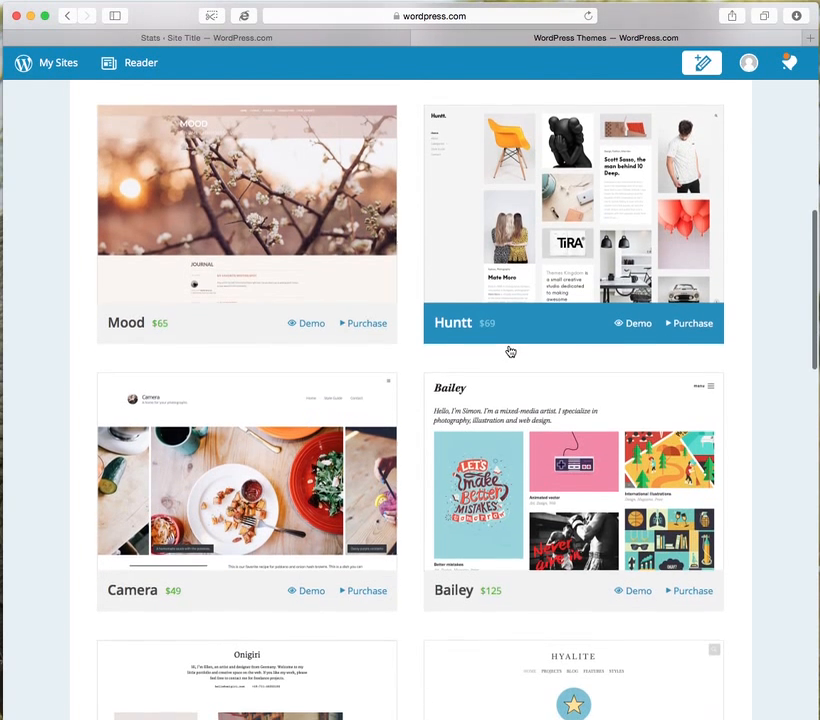
pyautogui.scroll(12, 509, 350)
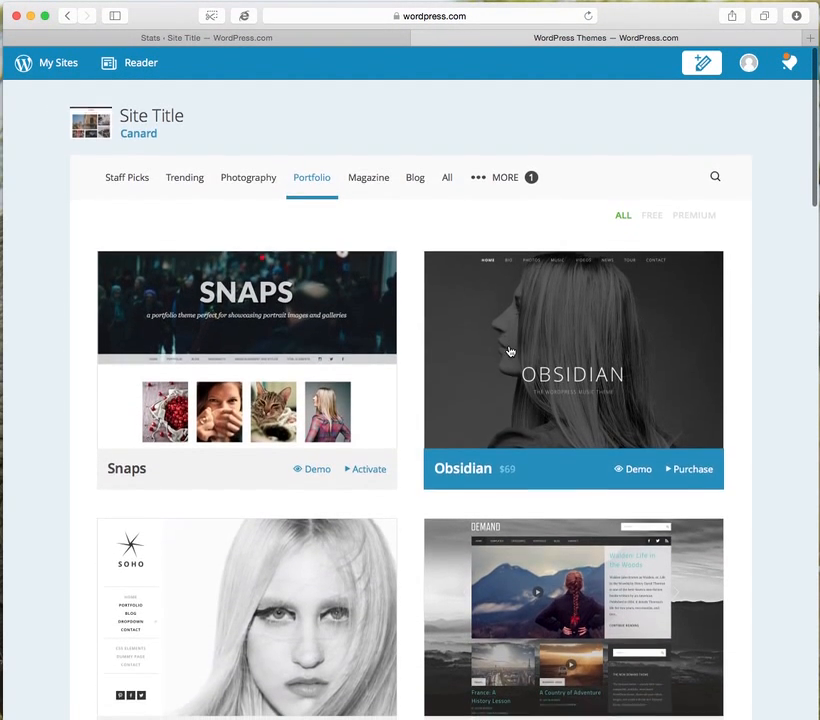
# Search the theme gallery for "blue".
pyautogui.click(715, 176)
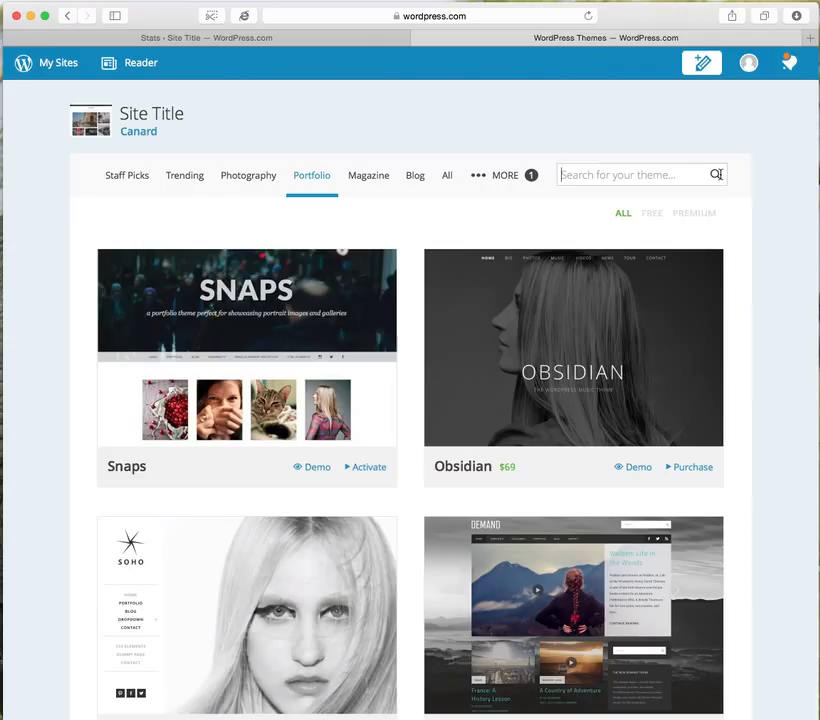
pyautogui.write('blue')
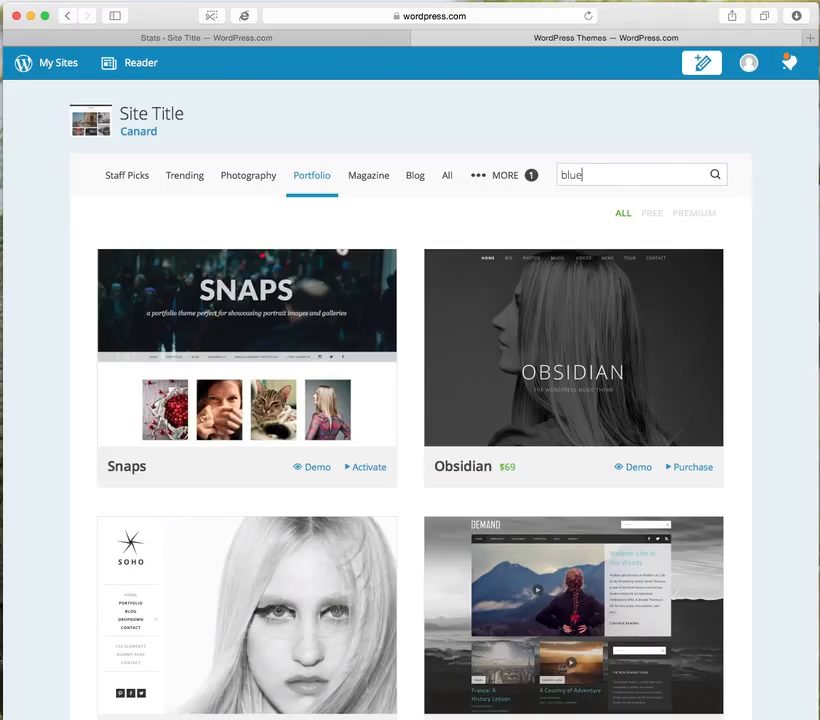
pyautogui.press('Return')
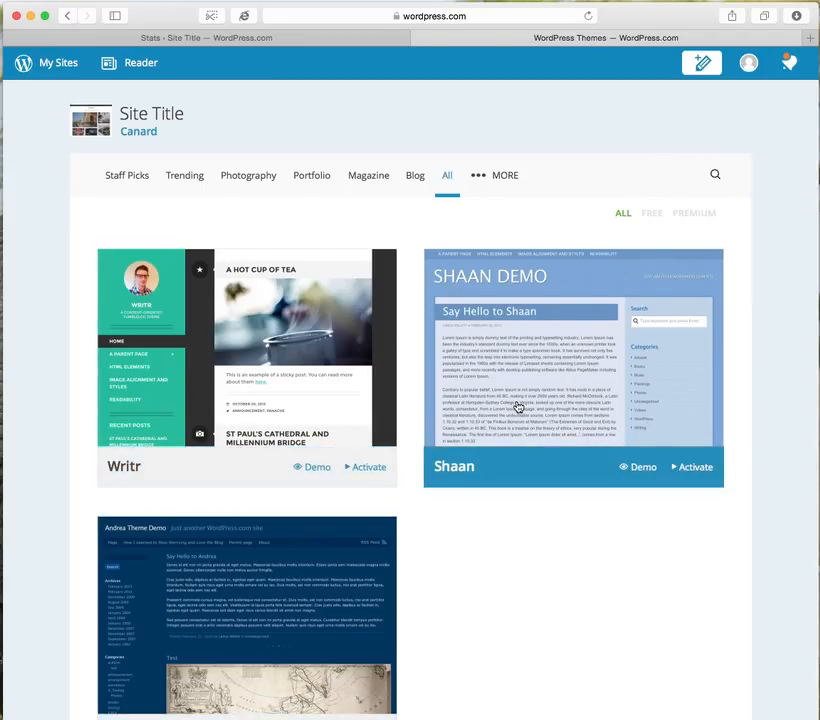
# Return to the Staff Picks themes and open the demo of the Gateway theme.
pyautogui.click(128, 177)
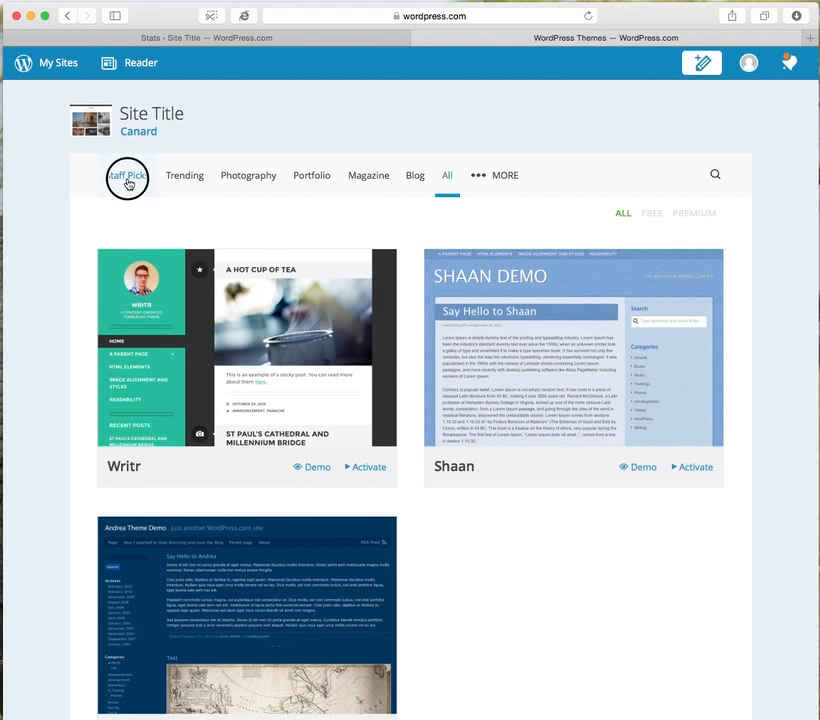
pyautogui.scroll(-5, 787, 386)
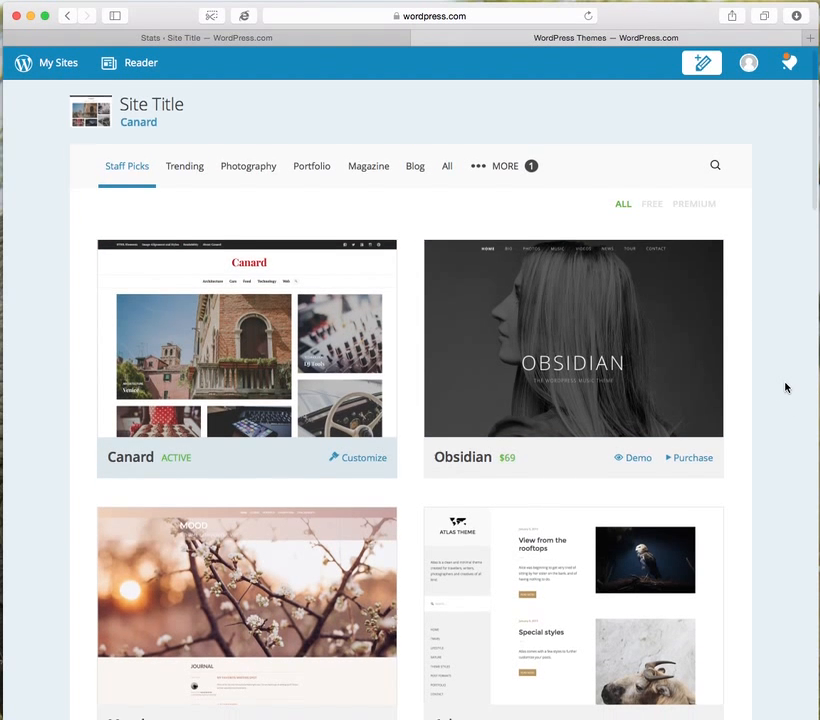
pyautogui.scroll(-5, 786, 386)
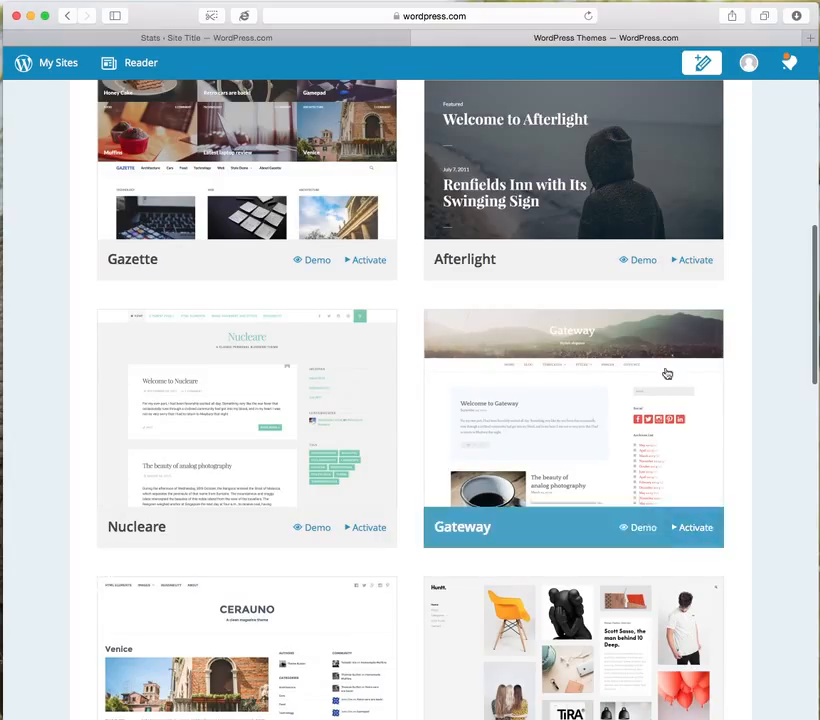
pyautogui.click(625, 530)
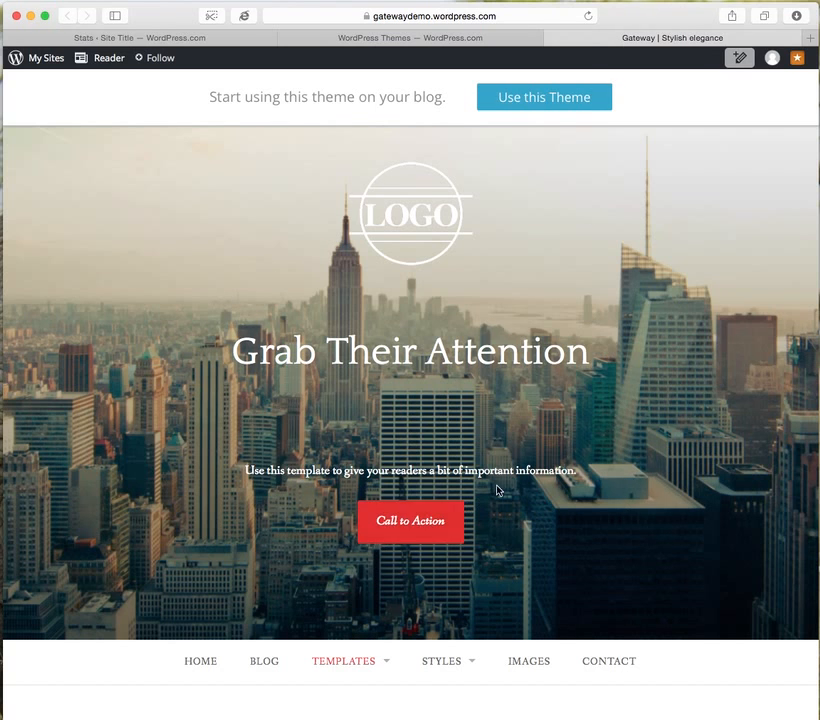
# Examine the Gateway demo page from its header image through the featured posts and video section to the footer.
pyautogui.scroll(-2, 317, 485)
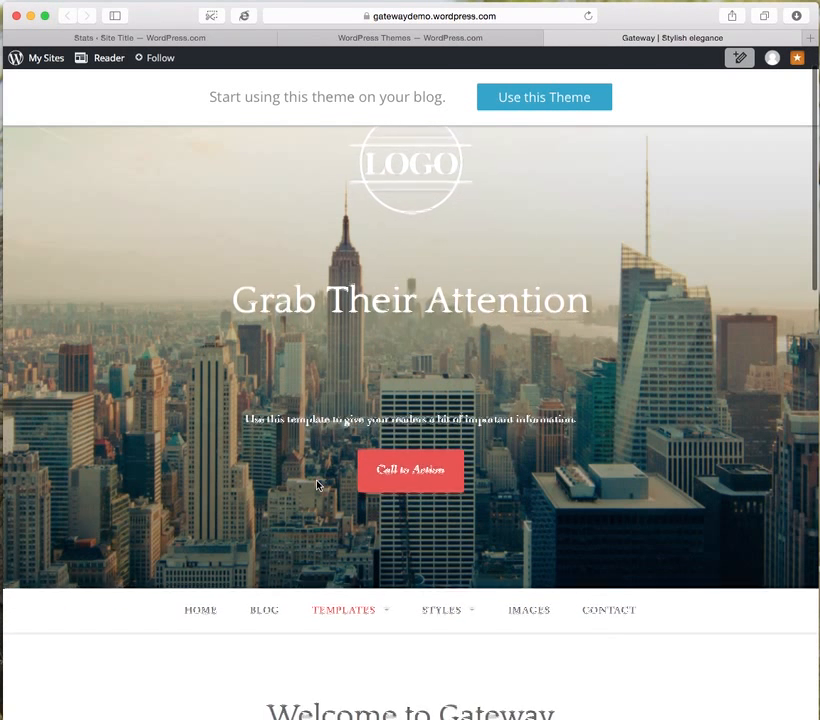
pyautogui.scroll(2, 317, 485)
pyautogui.scroll(-2, 317, 485)
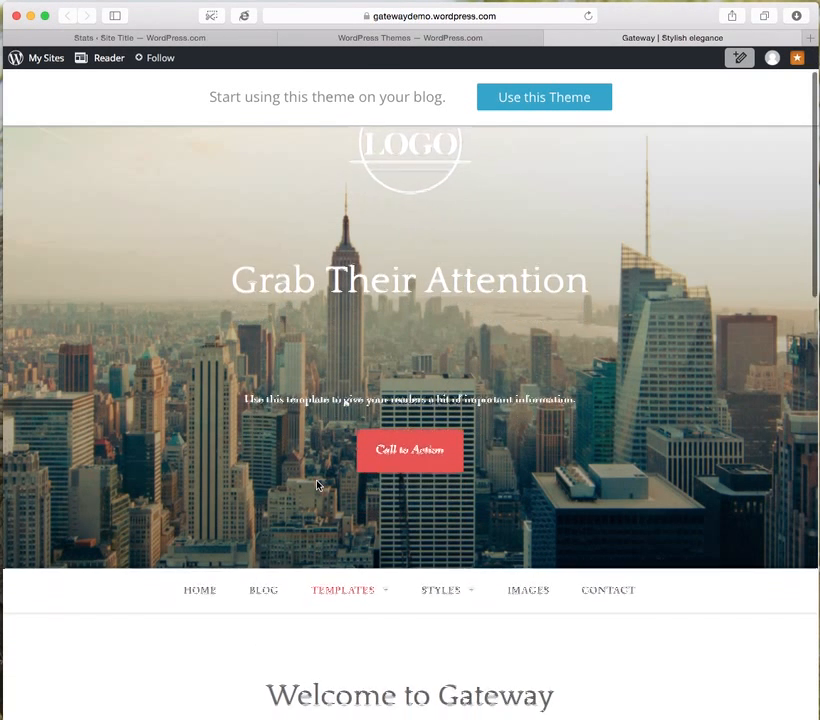
pyautogui.scroll(-1, 317, 485)
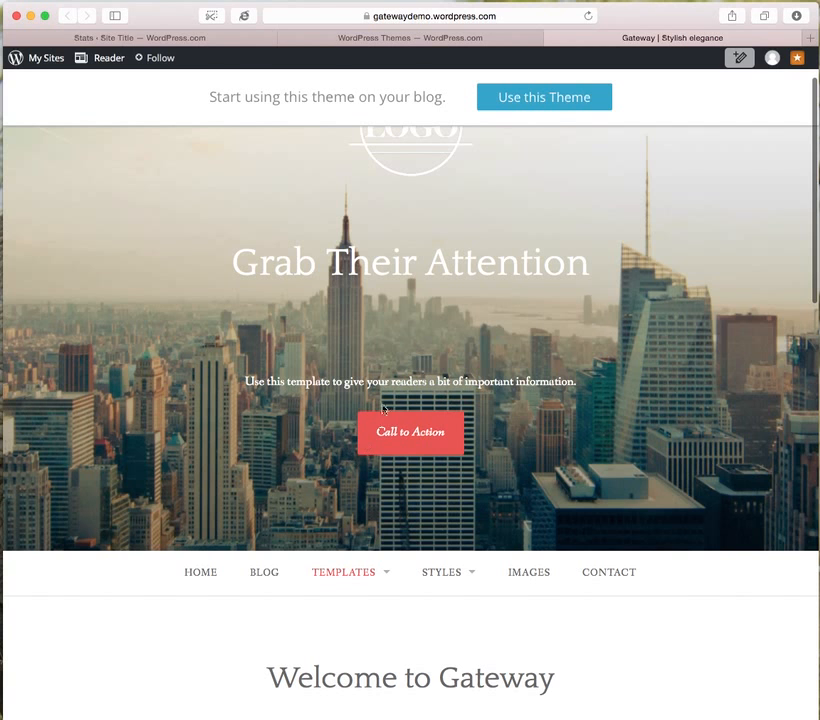
pyautogui.scroll(-5, 384, 476)
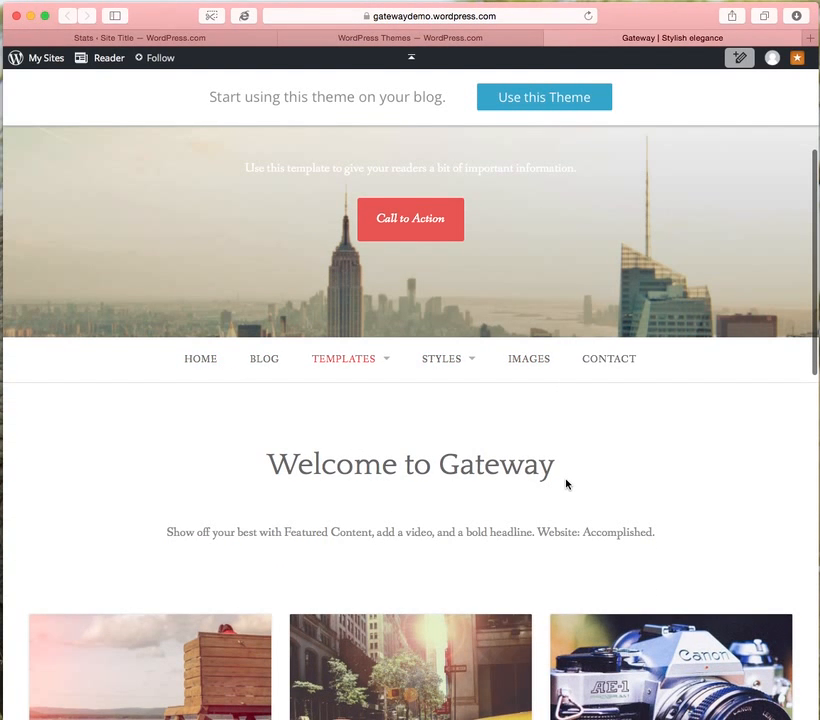
pyautogui.scroll(-5, 566, 484)
pyautogui.scroll(-1, 566, 484)
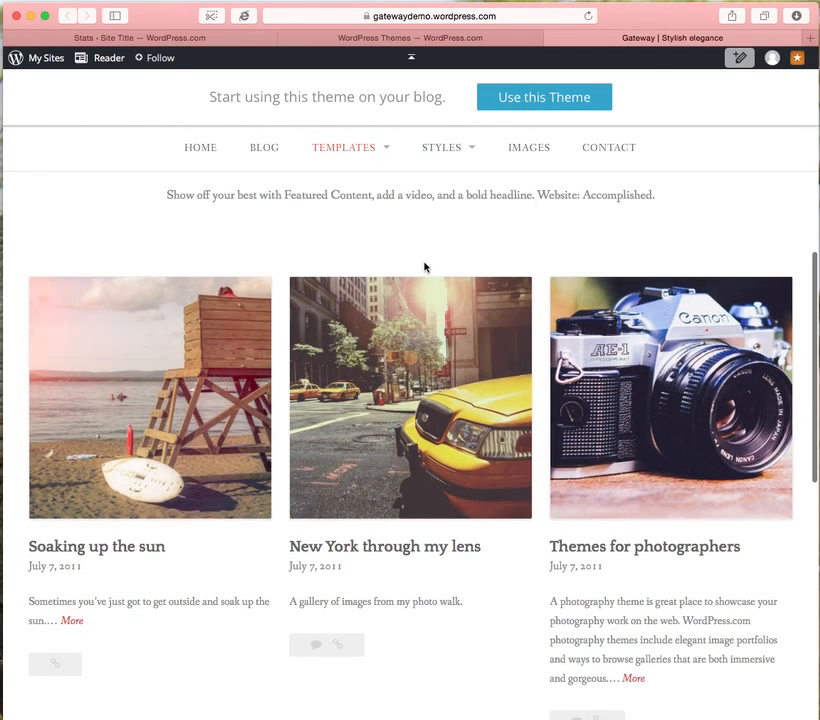
pyautogui.scroll(-1, 425, 267)
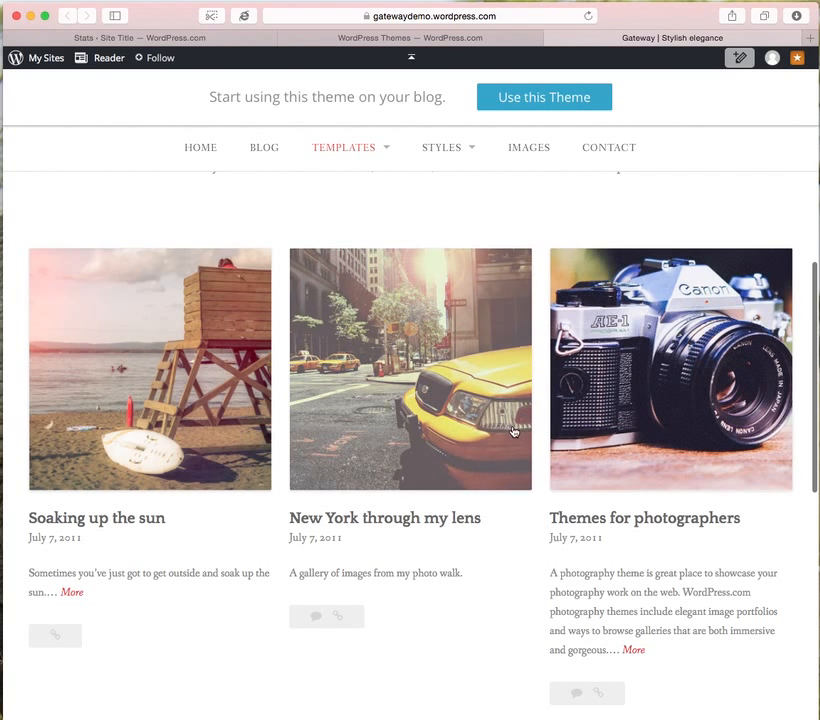
pyautogui.scroll(-6, 715, 418)
pyautogui.scroll(-7, 715, 418)
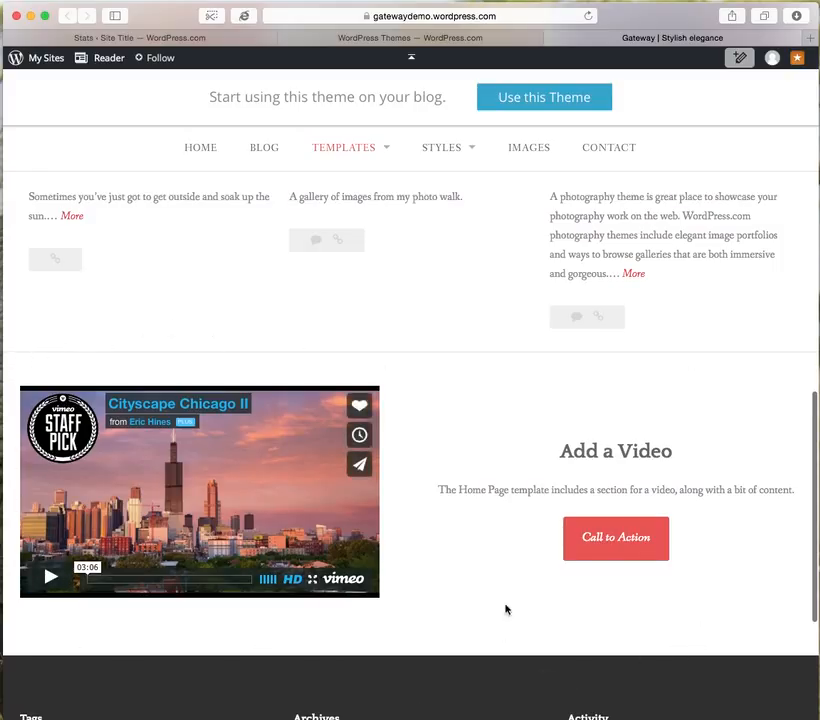
pyautogui.scroll(-10, 322, 555)
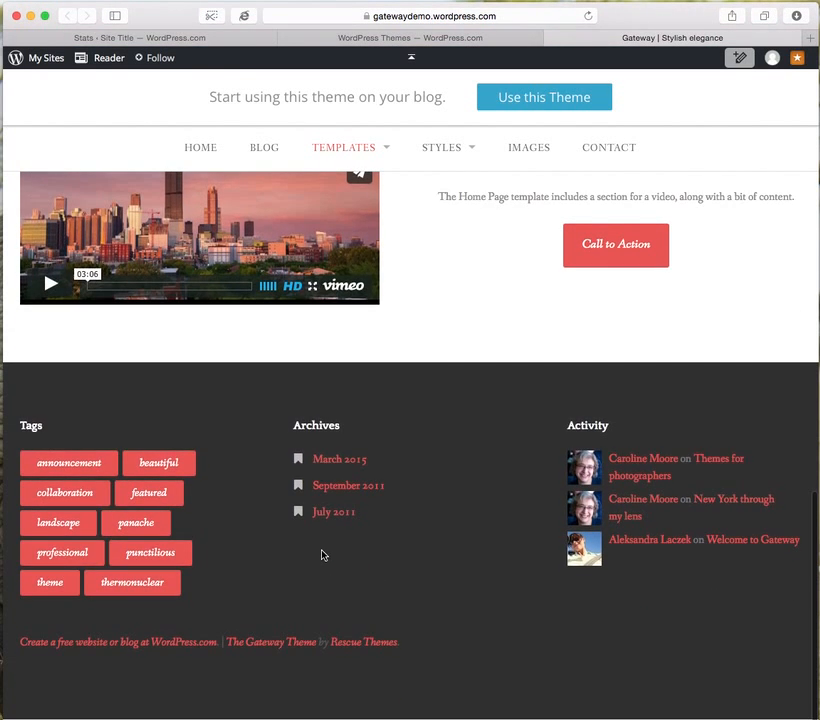
pyautogui.scroll(15, 322, 555)
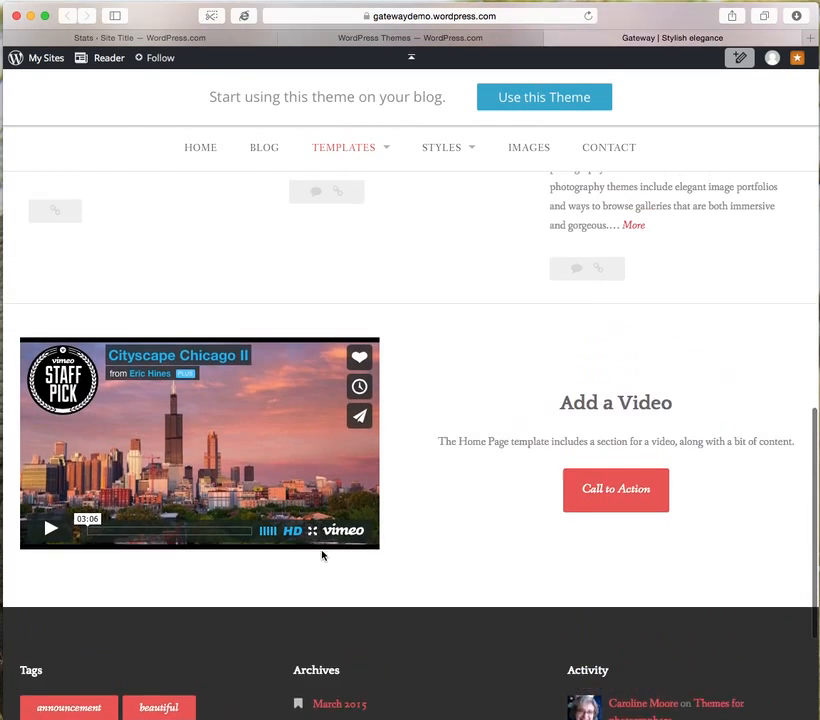
pyautogui.scroll(5, 322, 555)
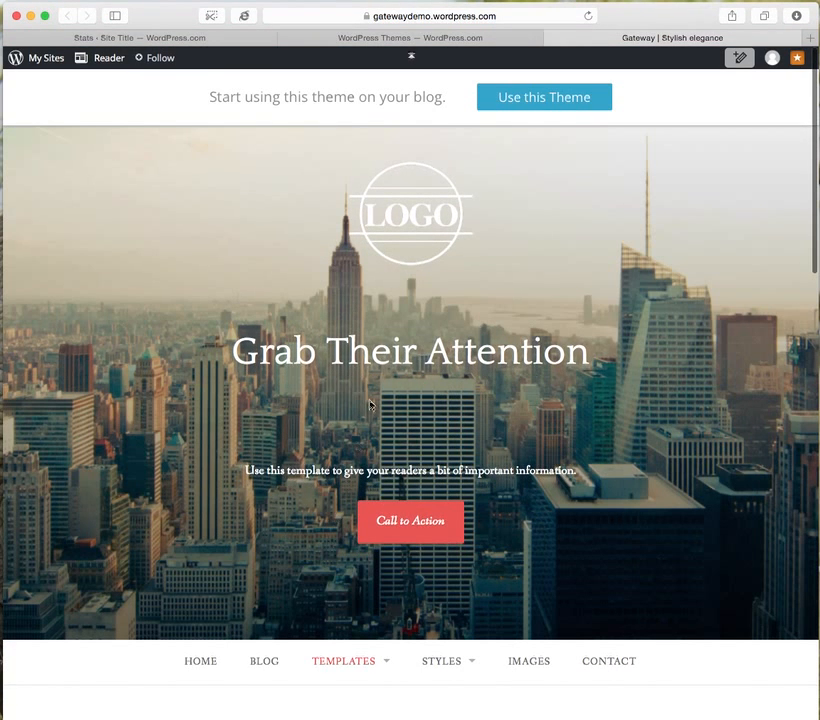
# Activate the Gateway theme for the existing WordPress.com site rather than for a new blog.
pyautogui.click(552, 102)
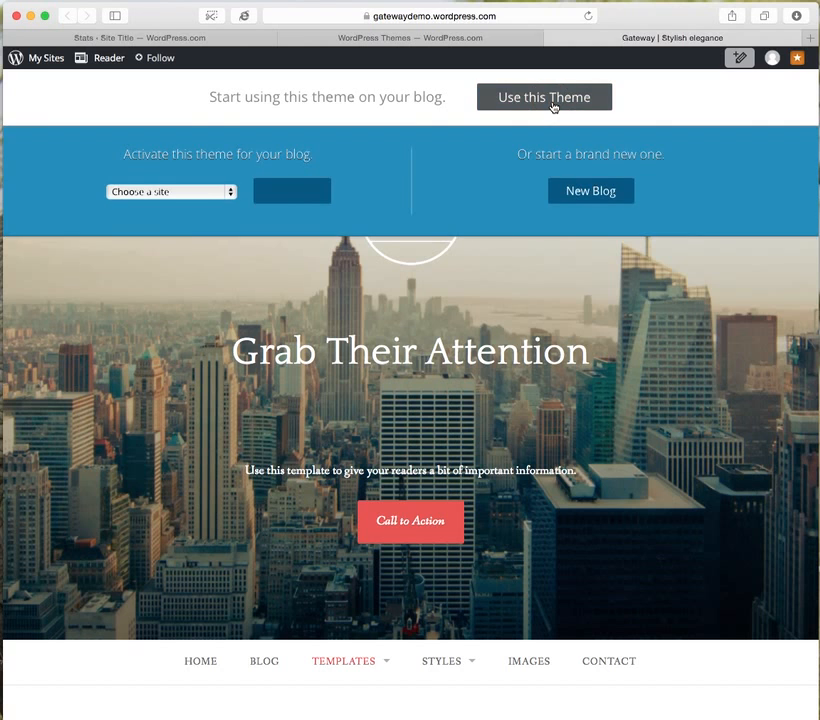
pyautogui.click(174, 192)
pyautogui.click(179, 212)
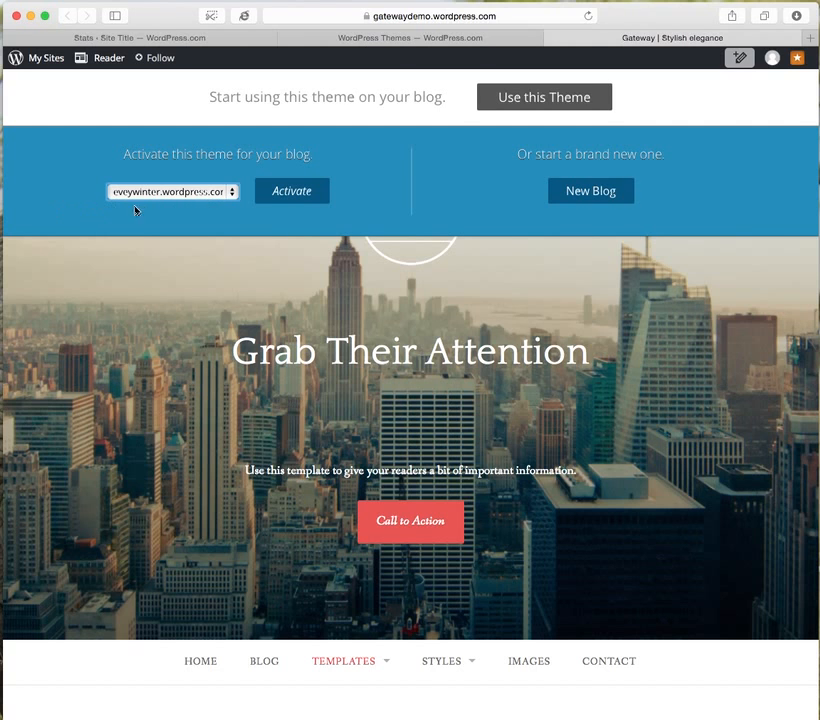
pyautogui.click(298, 192)
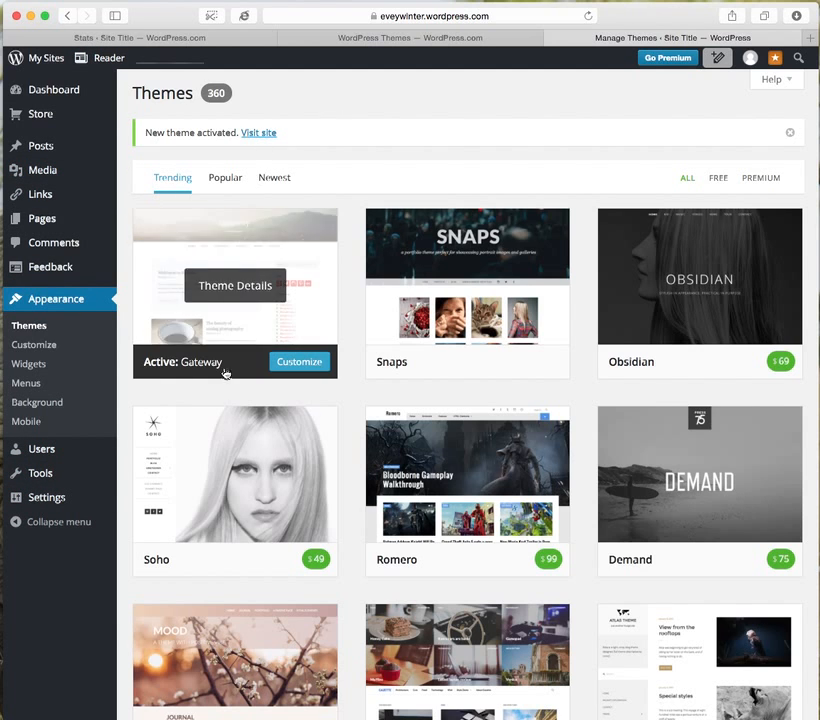
# Visit the live site and check the content heading on its home page.
pyautogui.click(260, 134)
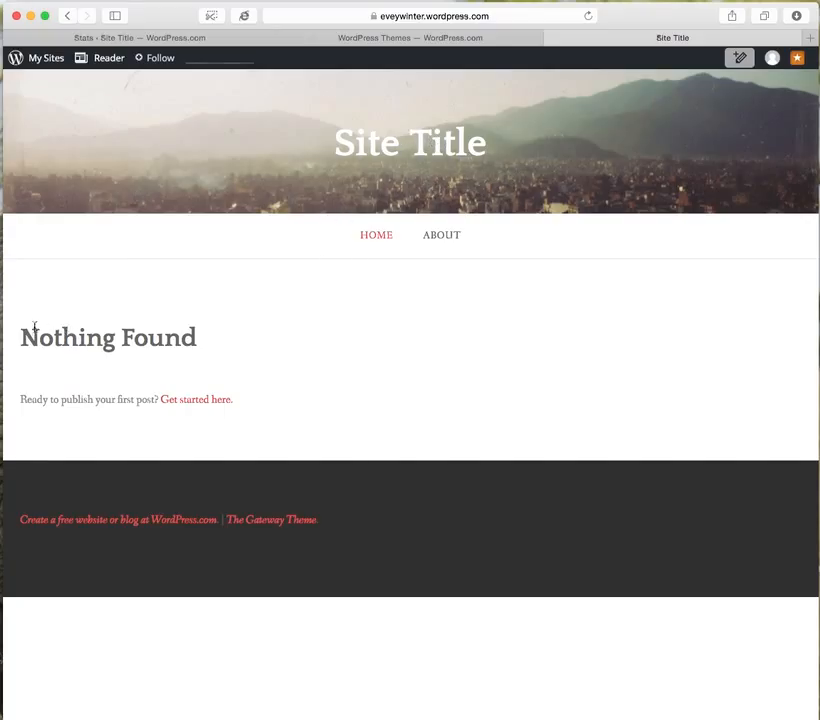
pyautogui.moveTo(22, 338); pyautogui.dragTo(196, 337)
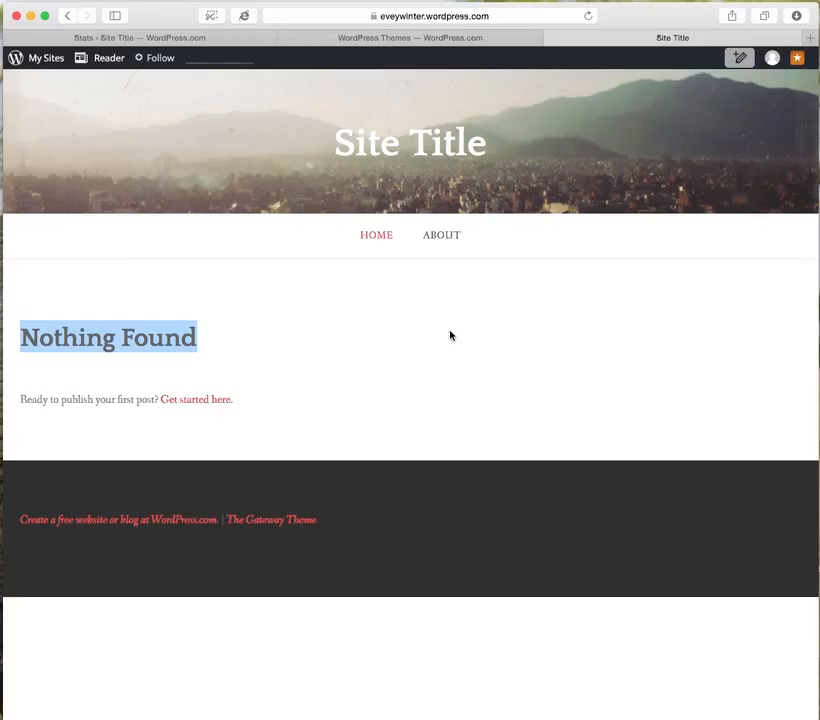
# Close the live site, switch the dashboard from Demo Site to the site named Site Title, and open its customizer.
pyautogui.click(266, 357)
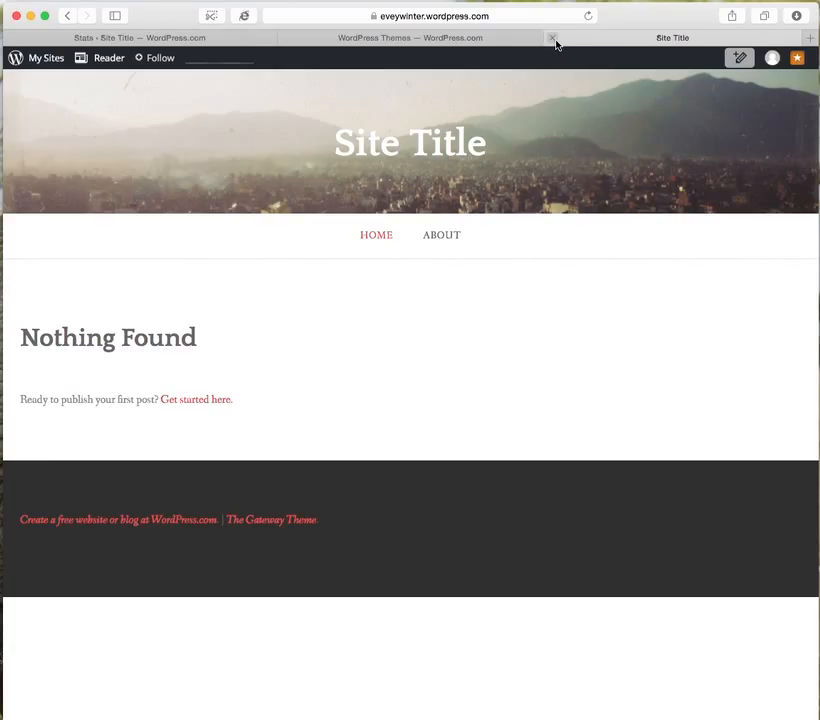
pyautogui.click(553, 40)
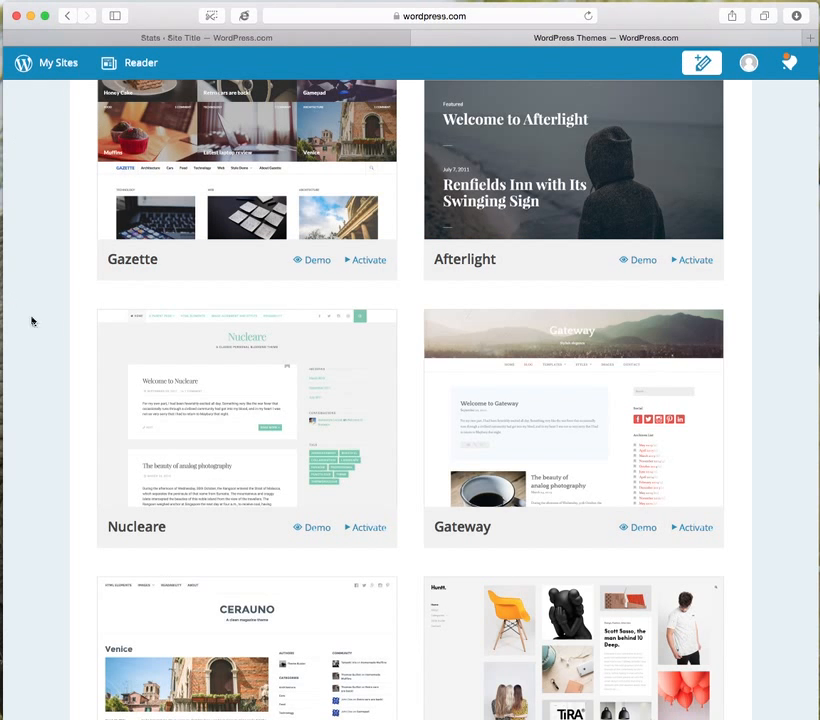
pyautogui.click(50, 65)
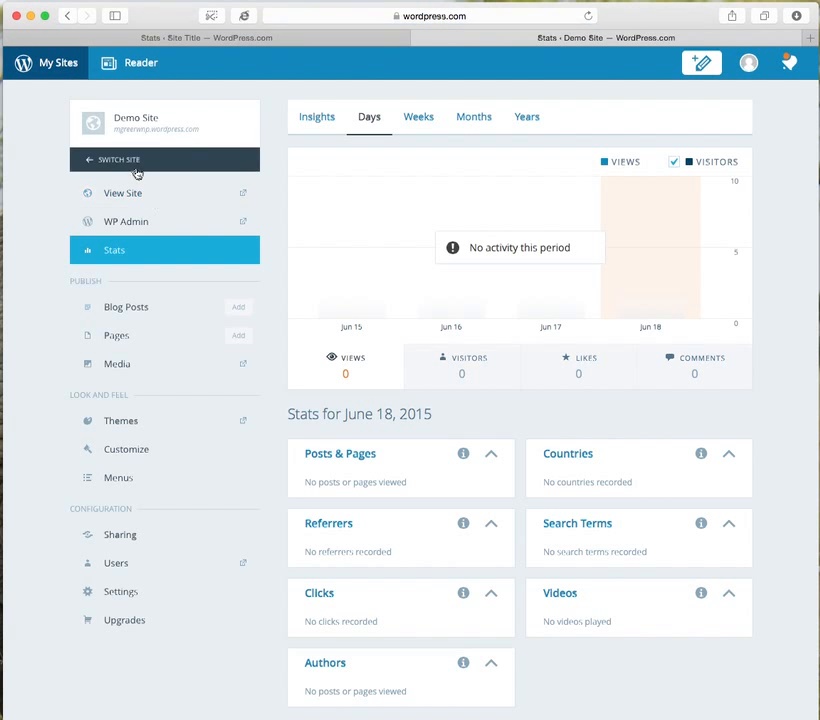
pyautogui.click(135, 168)
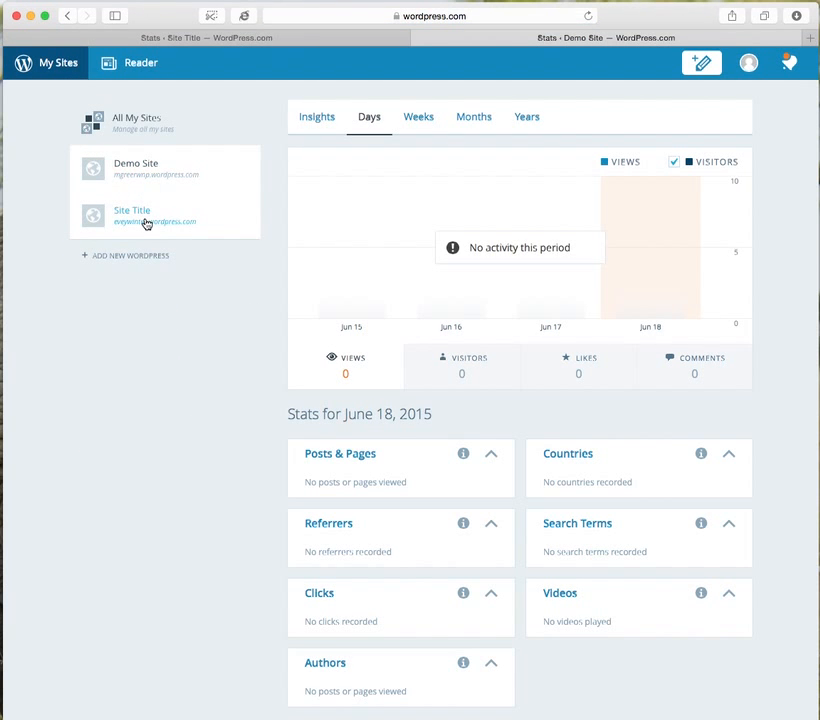
pyautogui.click(146, 221)
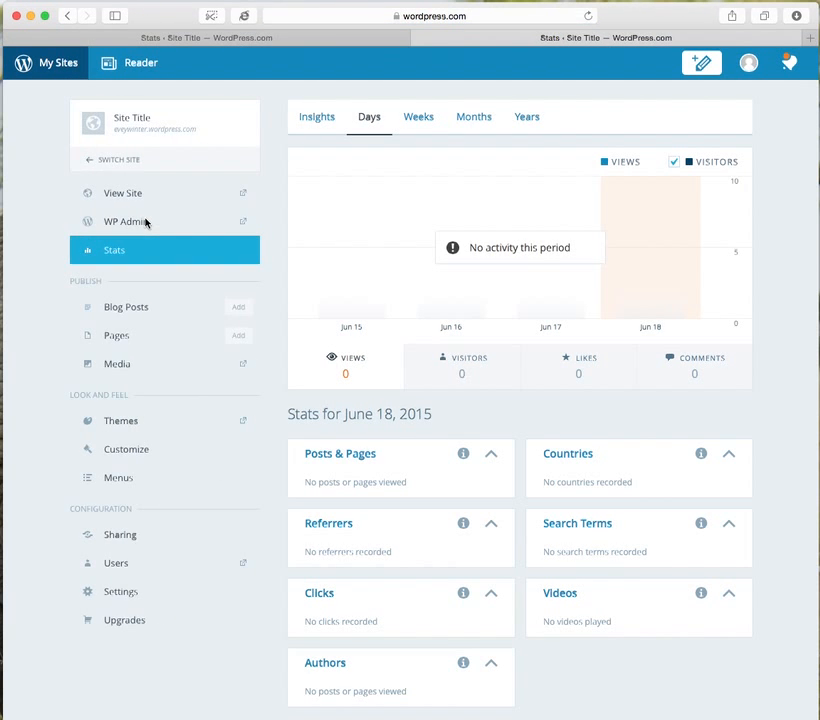
pyautogui.click(121, 456)
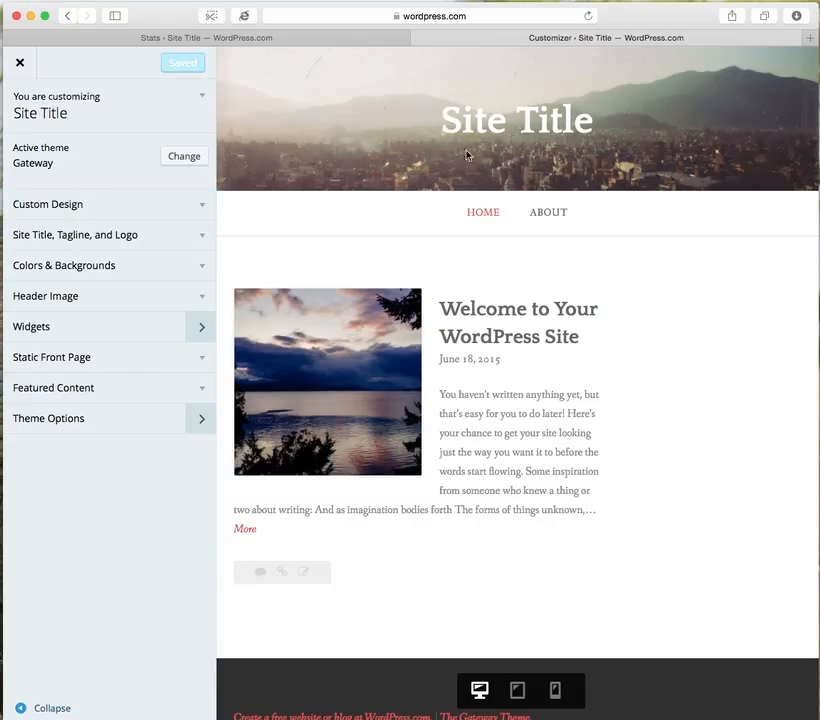
# Replace the placeholder site title with the site owner's full name.
pyautogui.click(207, 238)
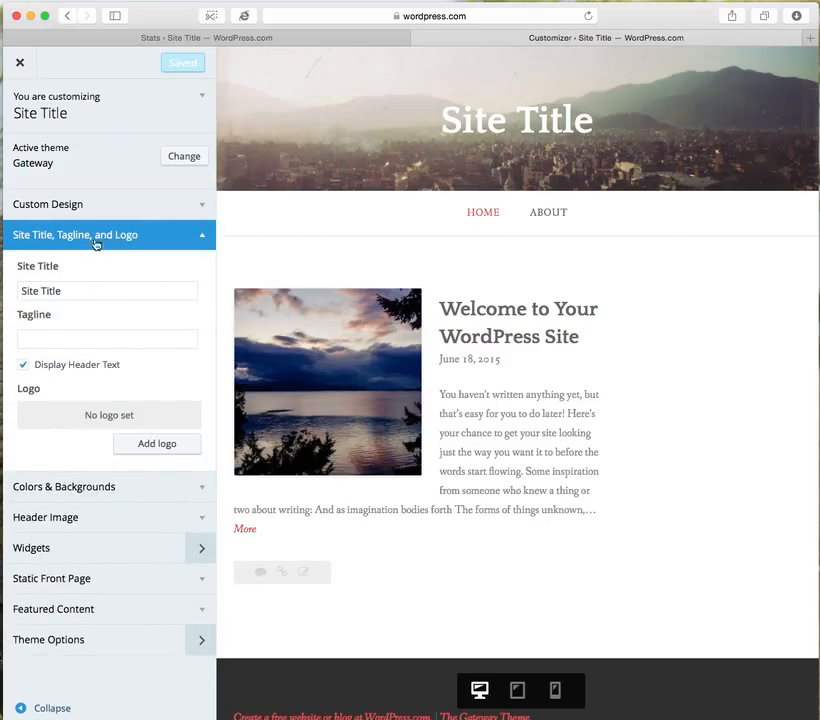
pyautogui.click(106, 287)
pyautogui.moveTo(106, 287); pyautogui.dragTo(18, 287)
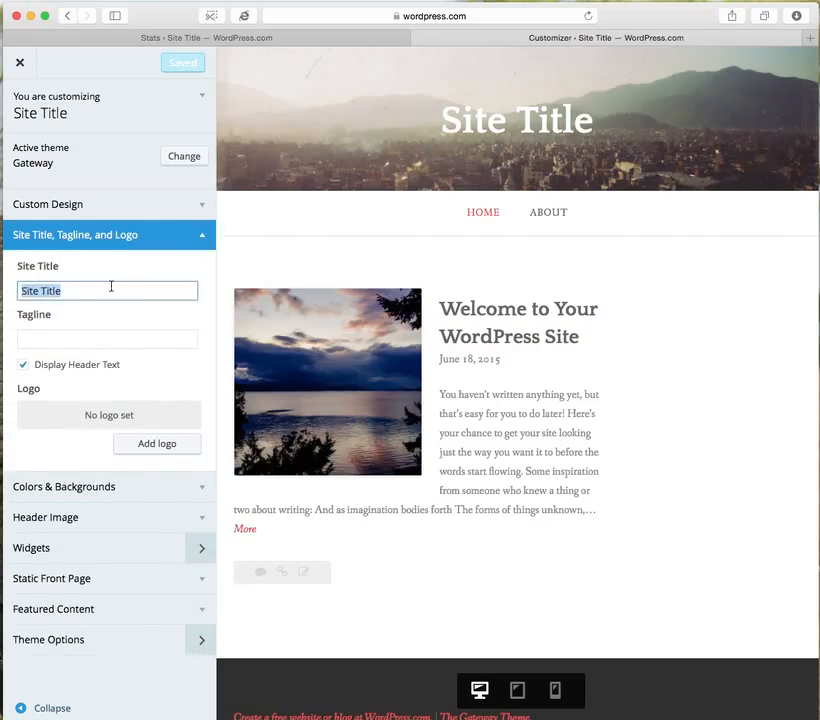
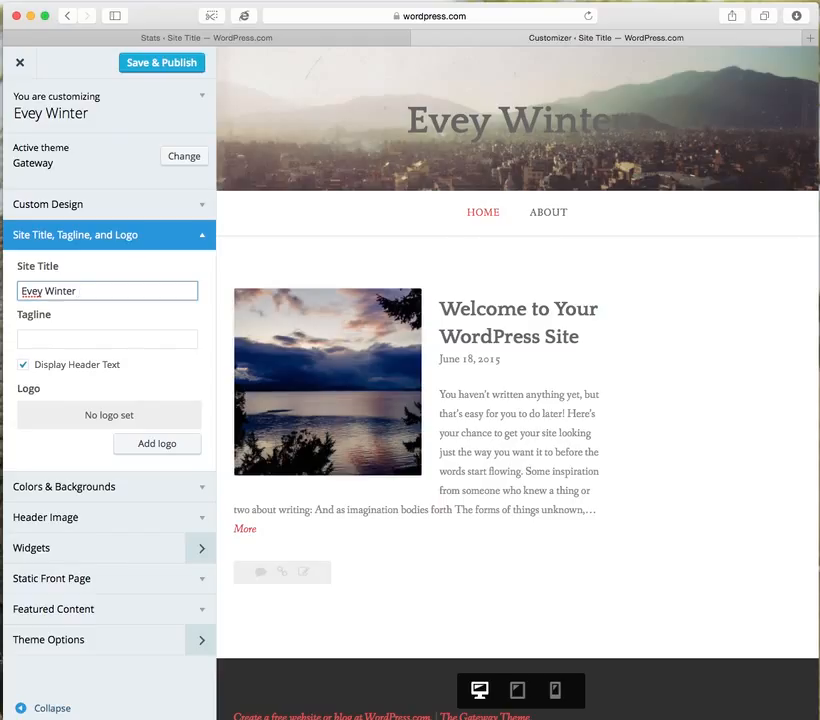
# Set the site's tagline to "Author, Artist, Animal Lover".
pyautogui.click(125, 337)
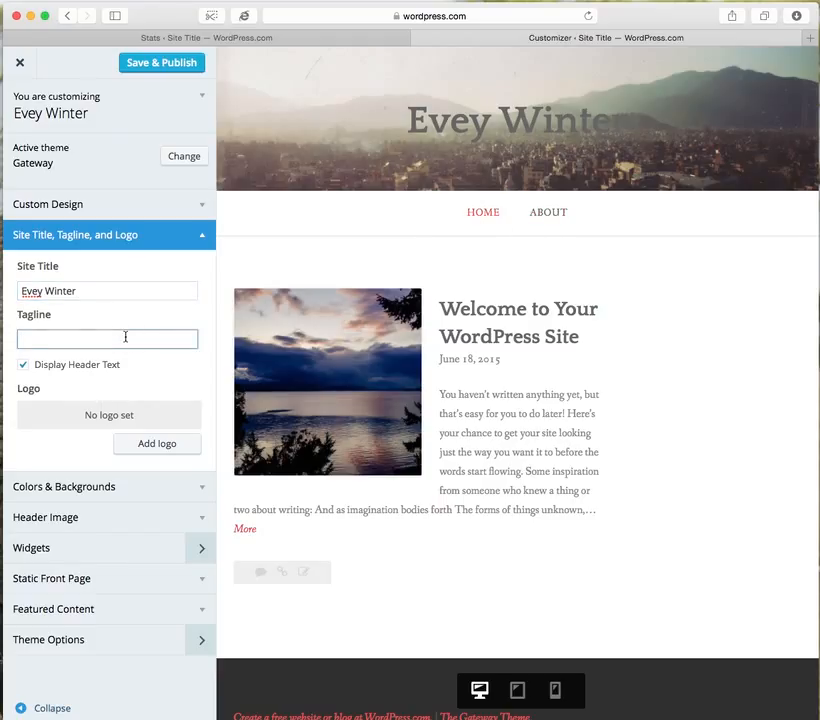
pyautogui.write('Auth')
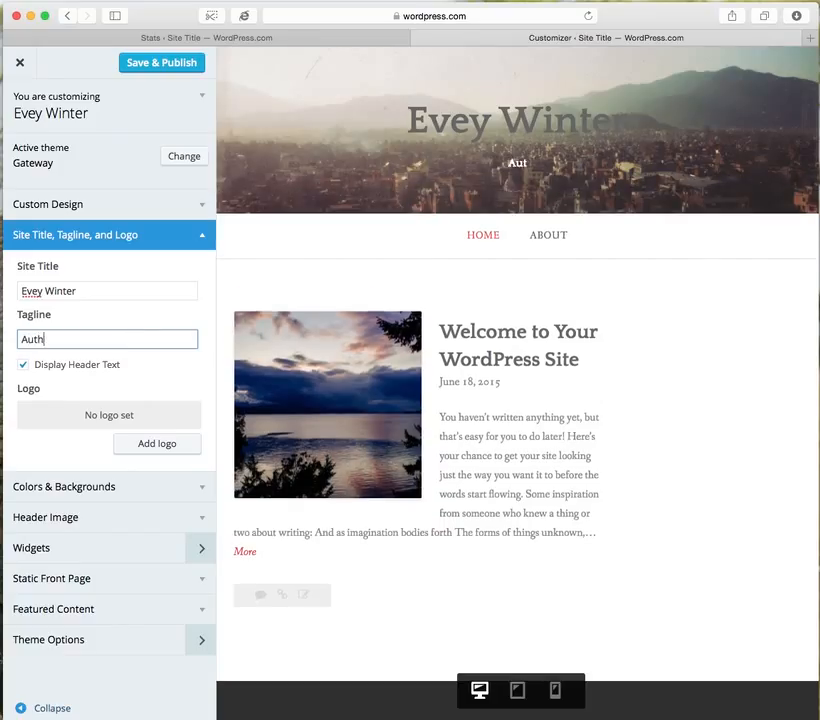
pyautogui.write('or, Art')
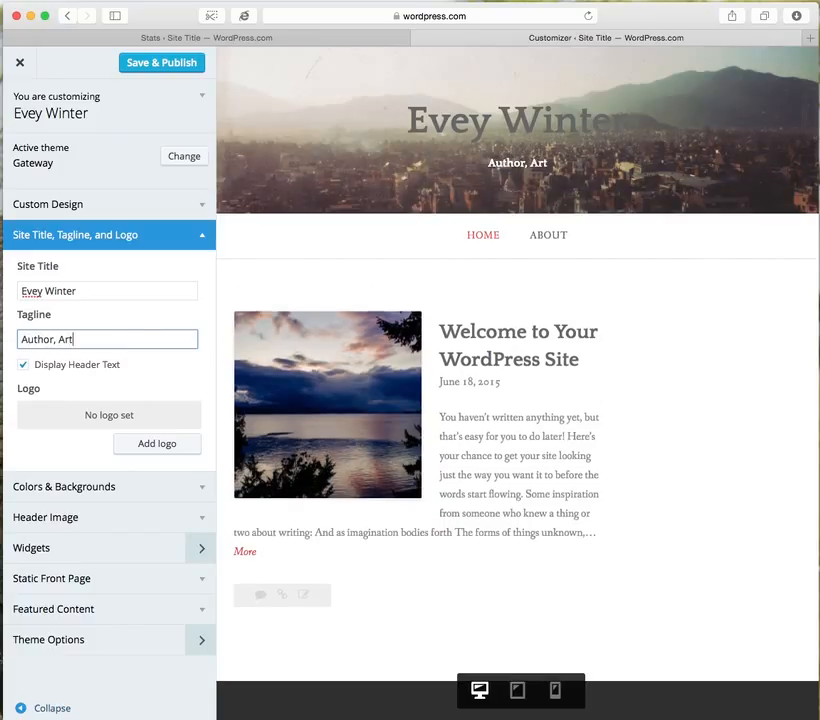
pyautogui.write('ist, Anim')
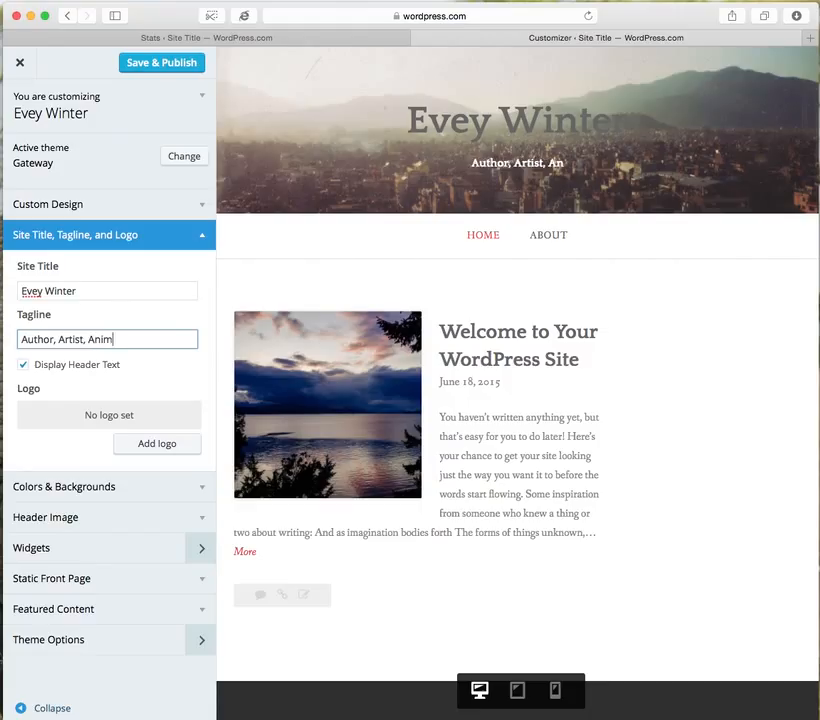
pyautogui.write('al Lover')
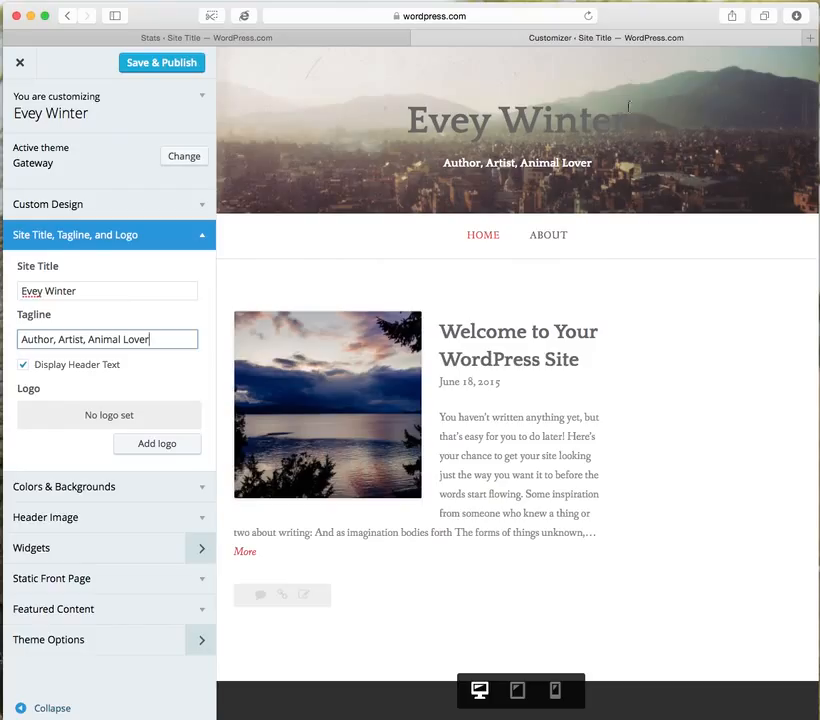
pyautogui.click(509, 471)
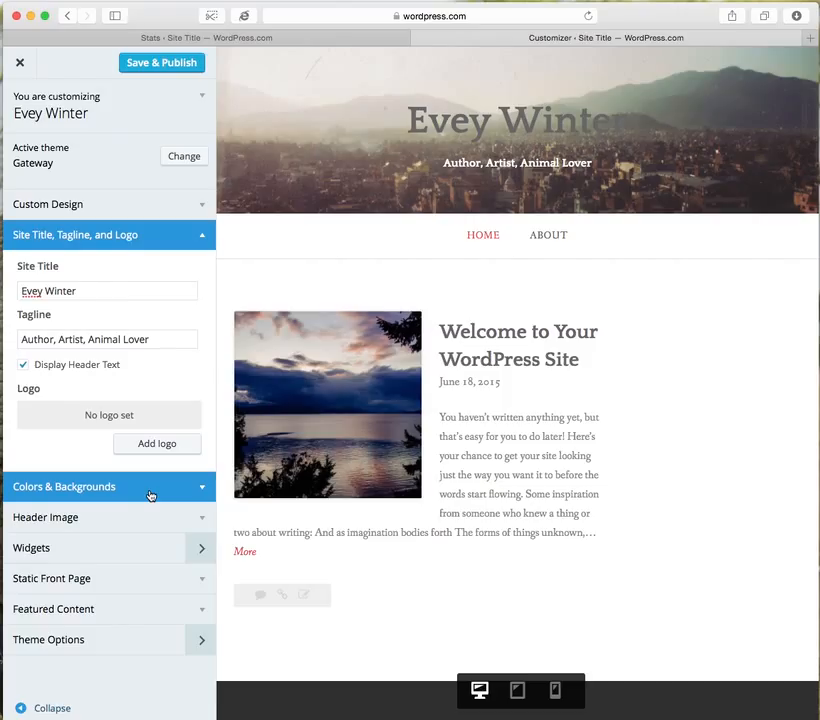
# Look over the customizer's header image settings and its background and color palette options.
pyautogui.click(201, 517)
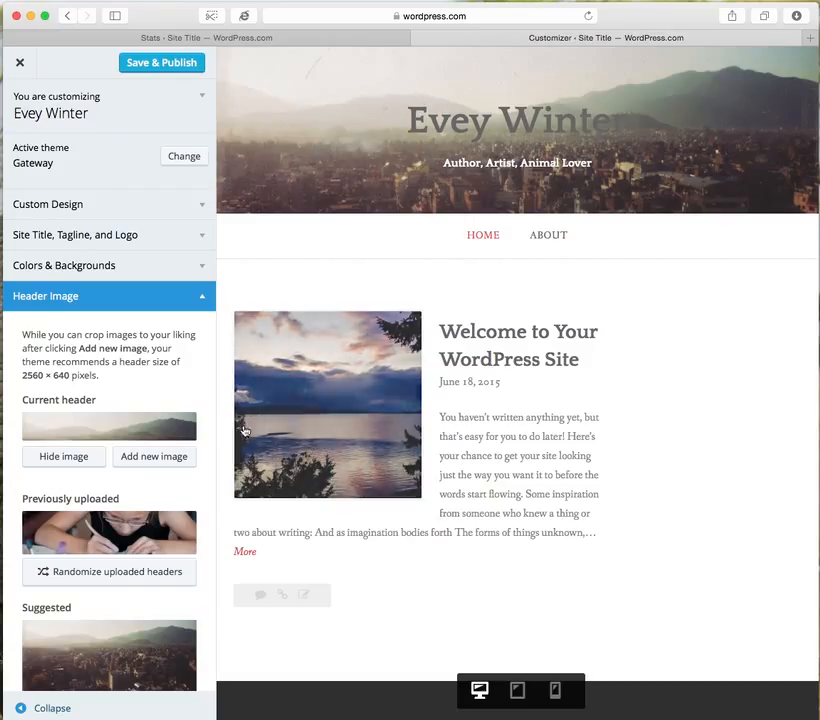
pyautogui.click(88, 270)
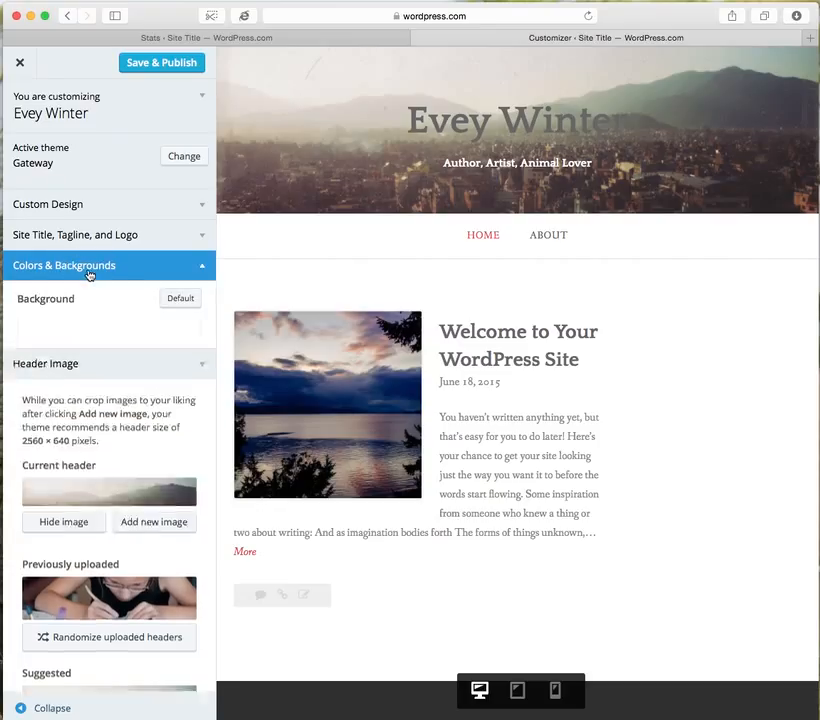
pyautogui.click(207, 268)
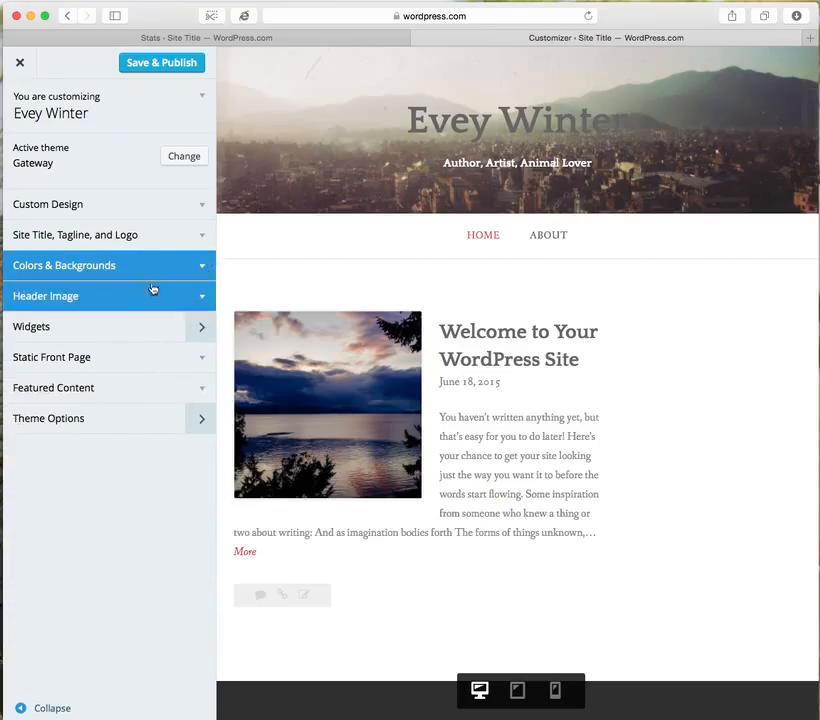
# Add a new header image, choosing the uncropped photo of the girl working on clay from the media library for cropping.
pyautogui.click(206, 297)
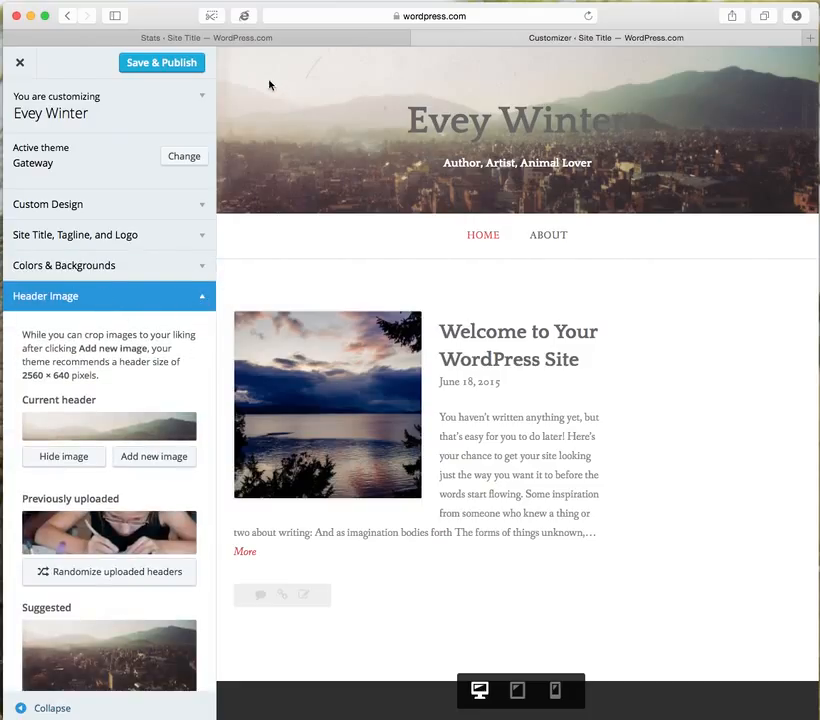
pyautogui.click(155, 460)
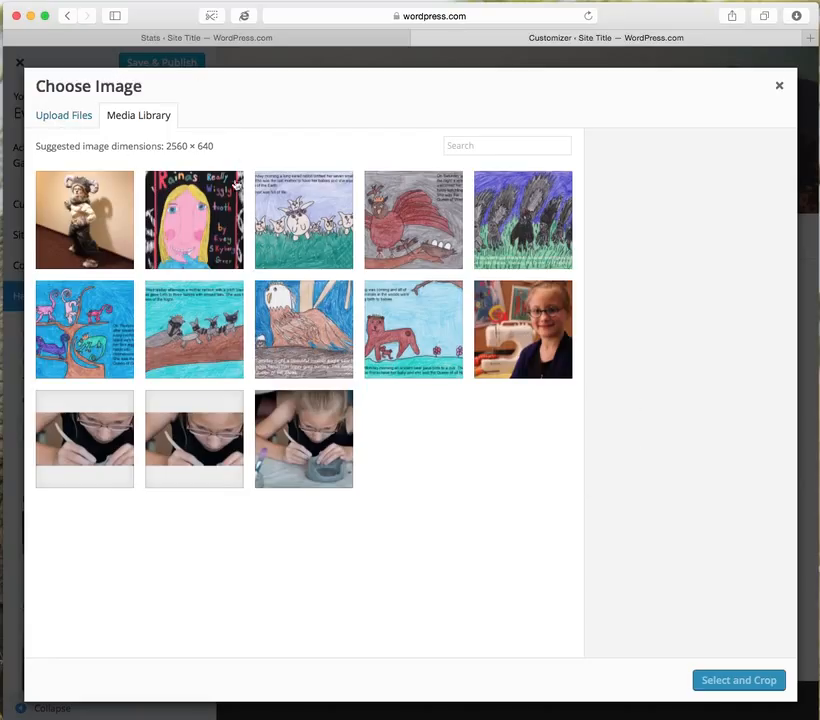
pyautogui.click(76, 118)
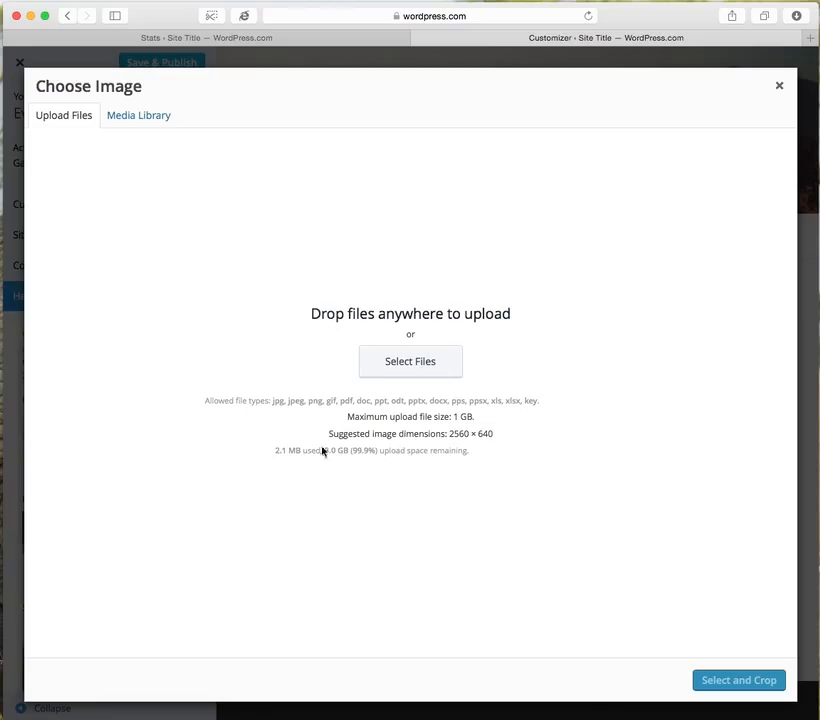
pyautogui.click(144, 121)
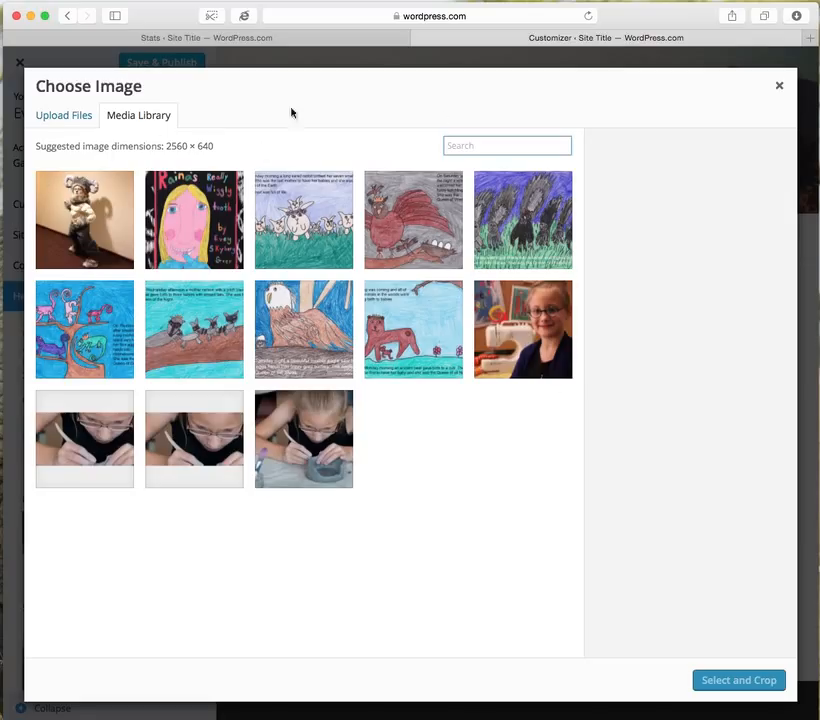
pyautogui.click(297, 445)
pyautogui.click(728, 679)
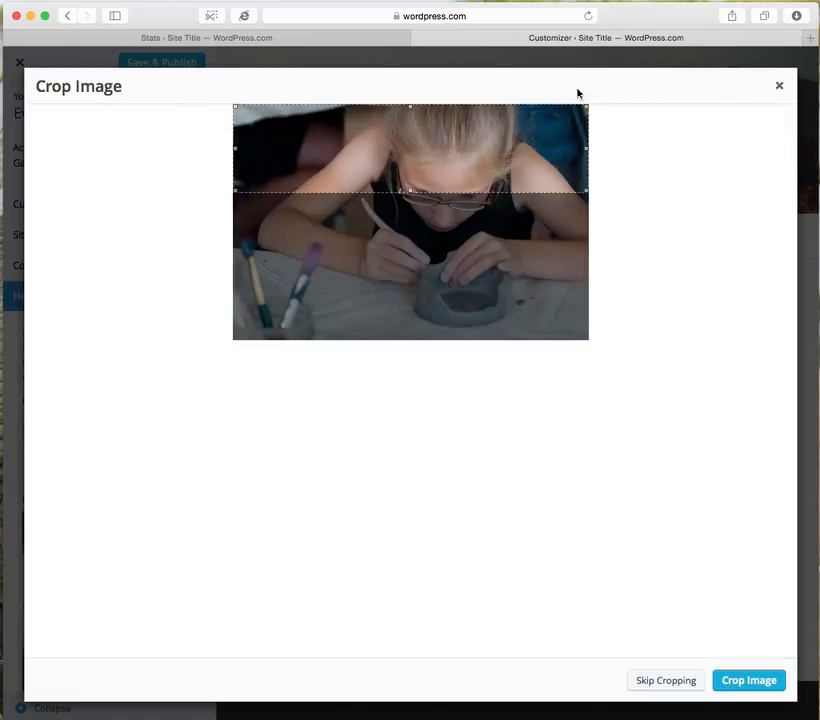
# Crop the header photo to the full-width strip across the girl's glasses, arms and hands.
pyautogui.moveTo(509, 139); pyautogui.dragTo(555, 212)
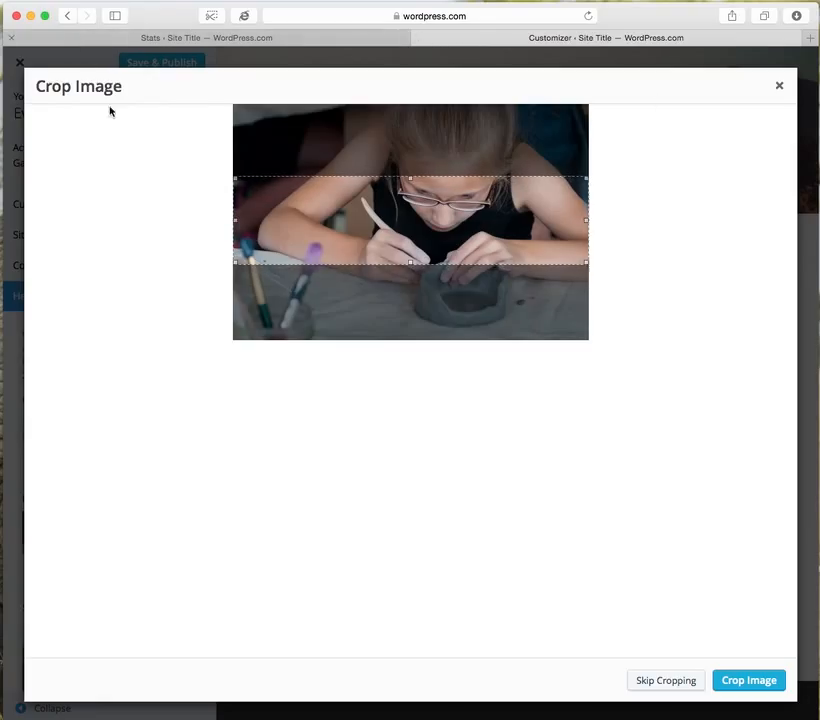
pyautogui.moveTo(454, 207); pyautogui.dragTo(473, 214)
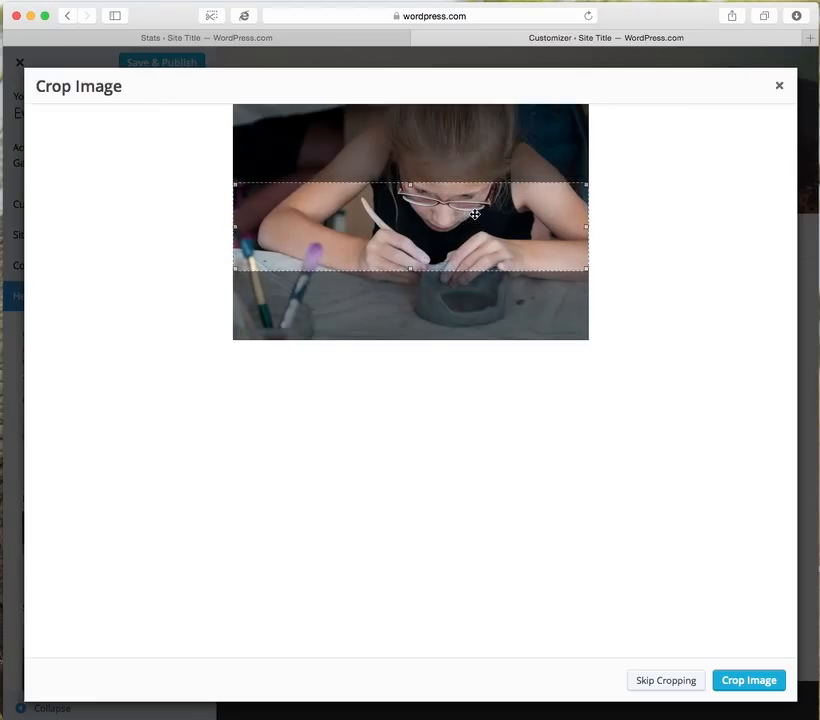
pyautogui.click(764, 687)
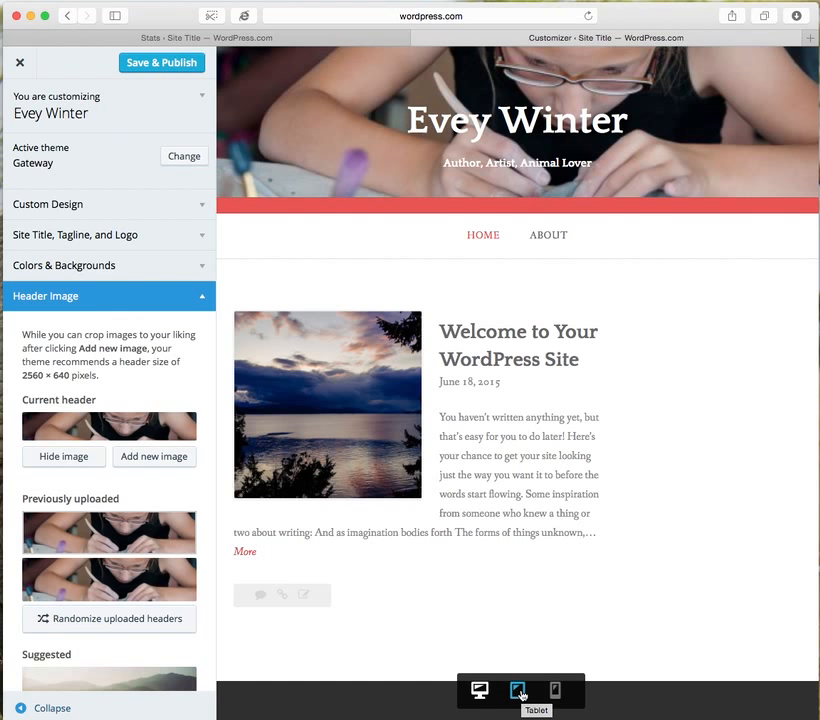
# Preview the customized site at tablet, phone and desktop sizes, examining the phone layout from the header down to the footer.
pyautogui.click(519, 691)
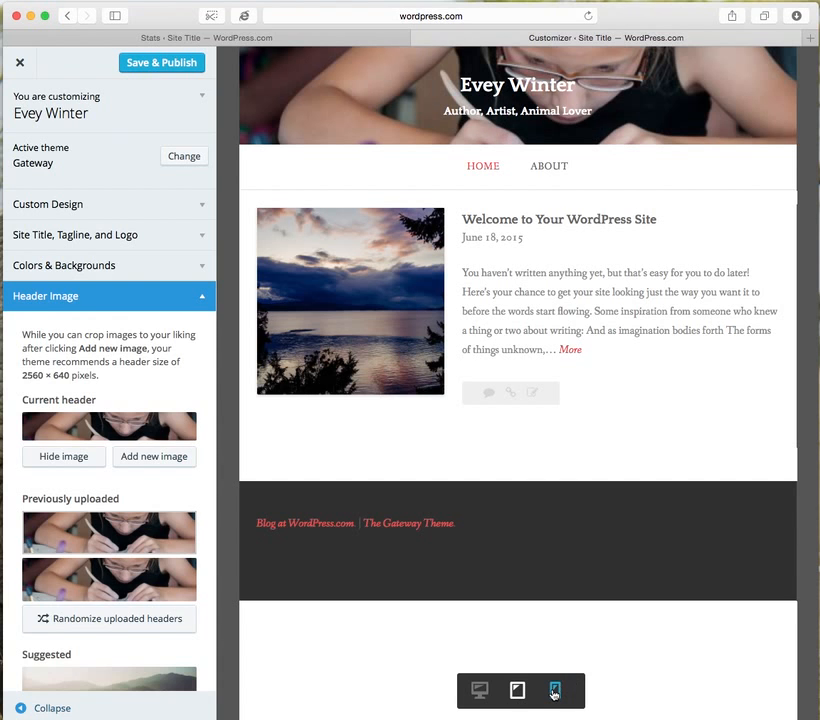
pyautogui.click(555, 690)
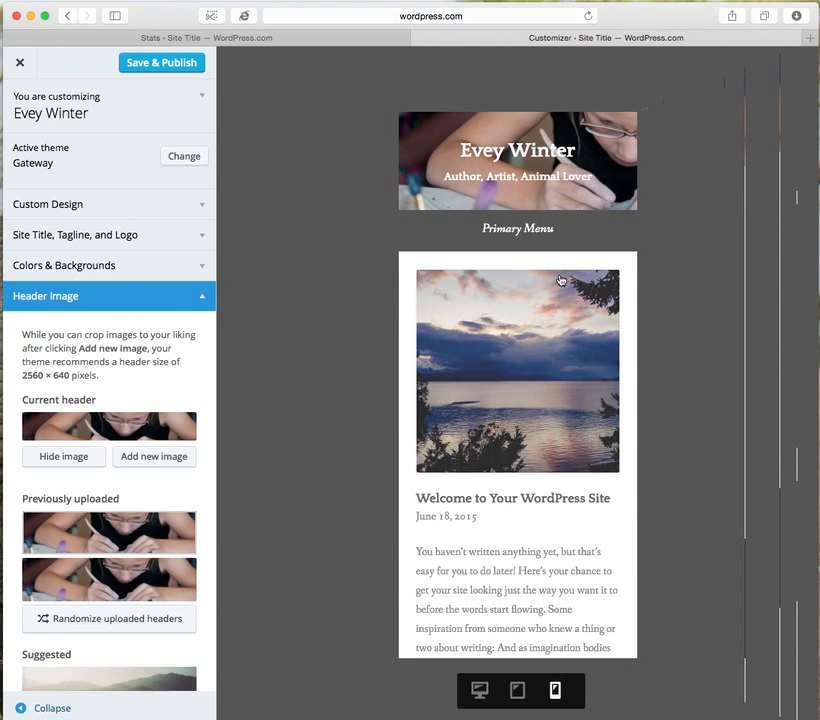
pyautogui.scroll(-5, 510, 446)
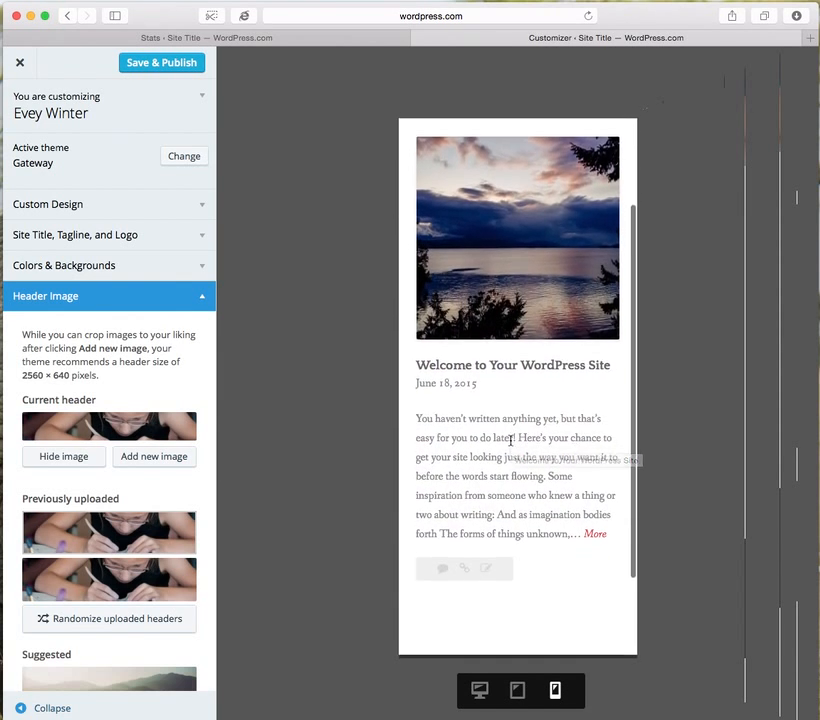
pyautogui.scroll(-1, 510, 445)
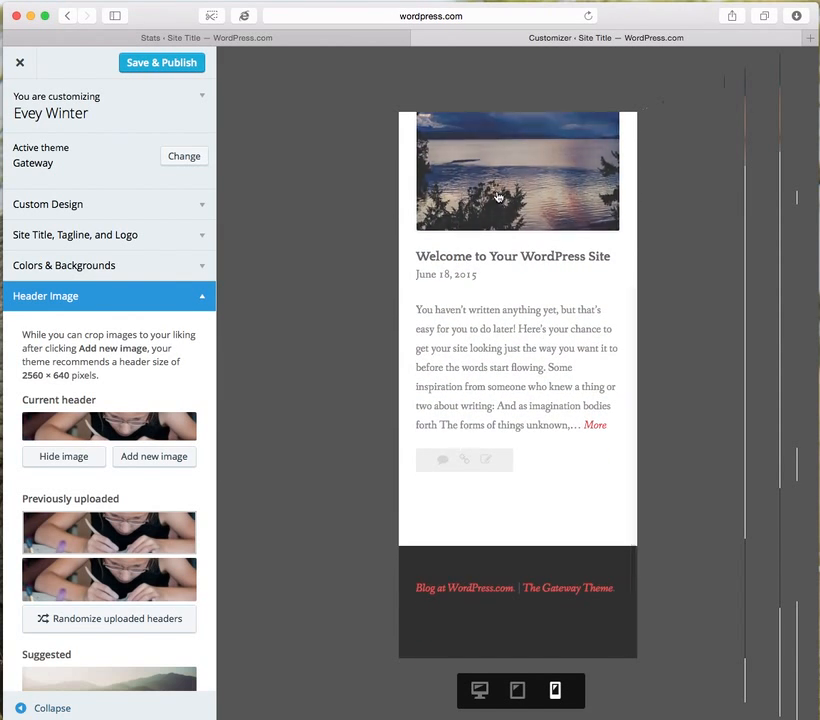
pyautogui.click(481, 691)
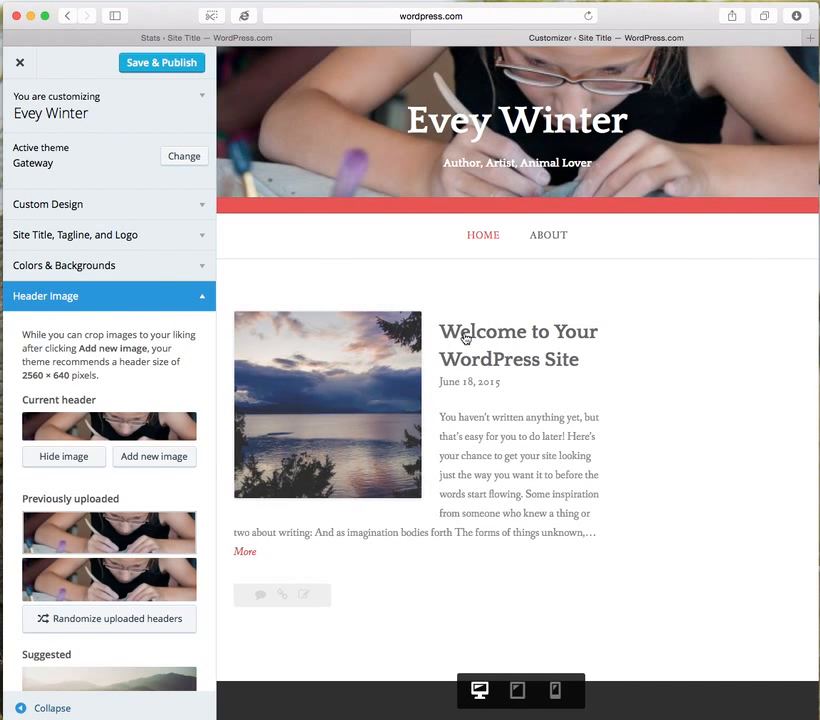
pyautogui.click(555, 690)
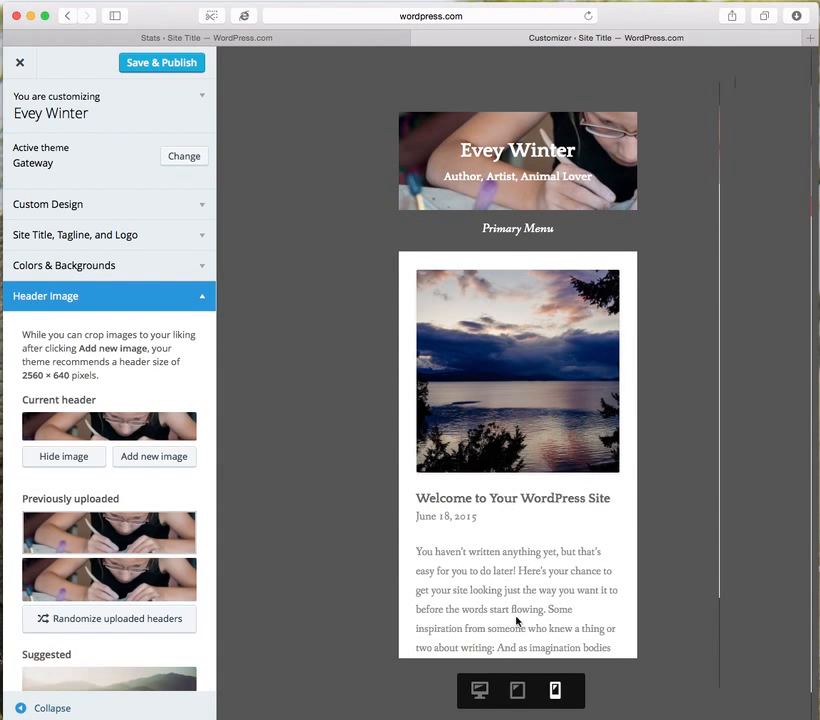
pyautogui.scroll(-3, 483, 587)
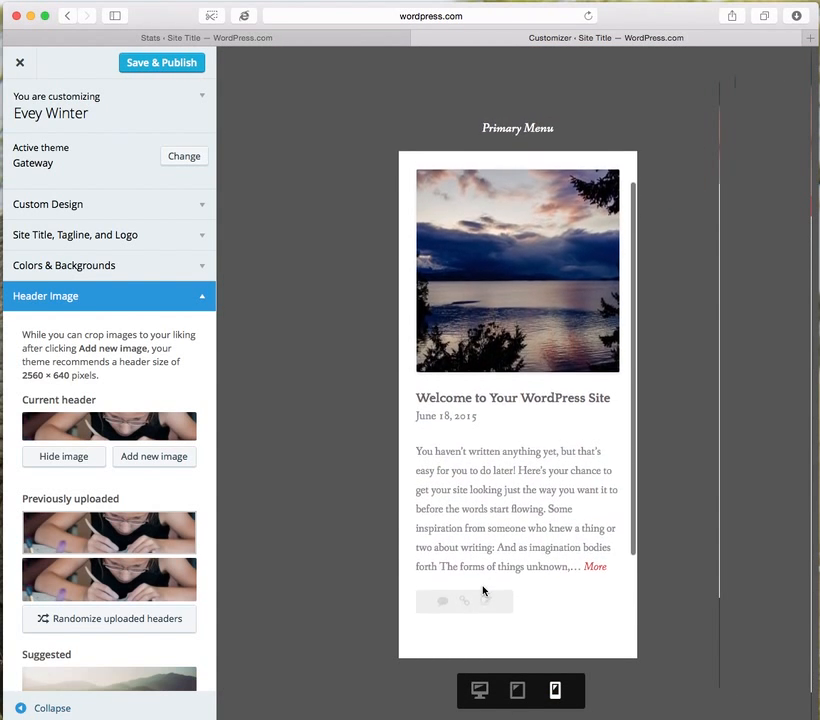
pyautogui.scroll(5, 534, 586)
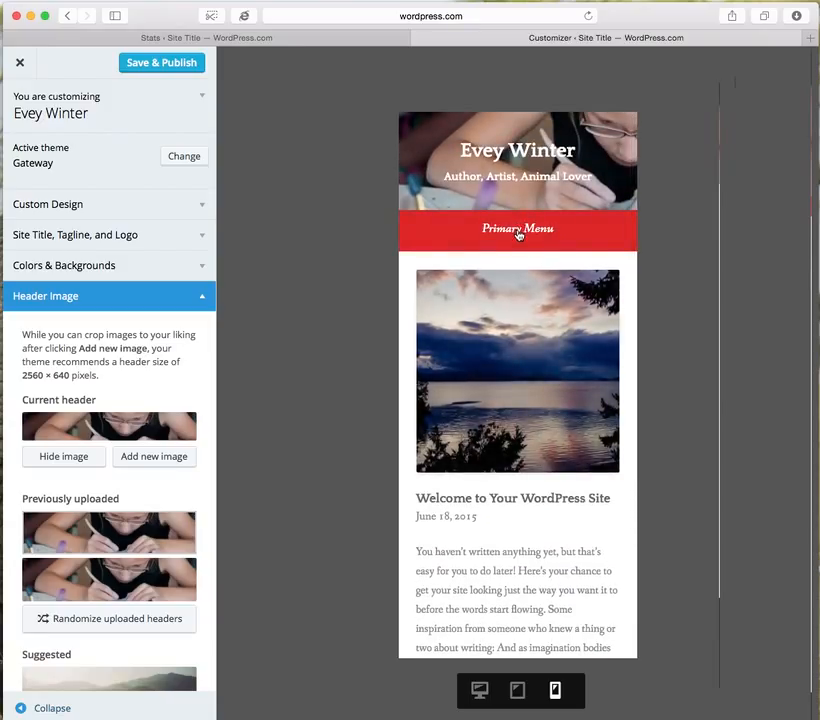
# Check how the Primary Menu expands and collapses in the phone preview, and compare the navigation at tablet, phone and desktop sizes.
pyautogui.click(518, 232)
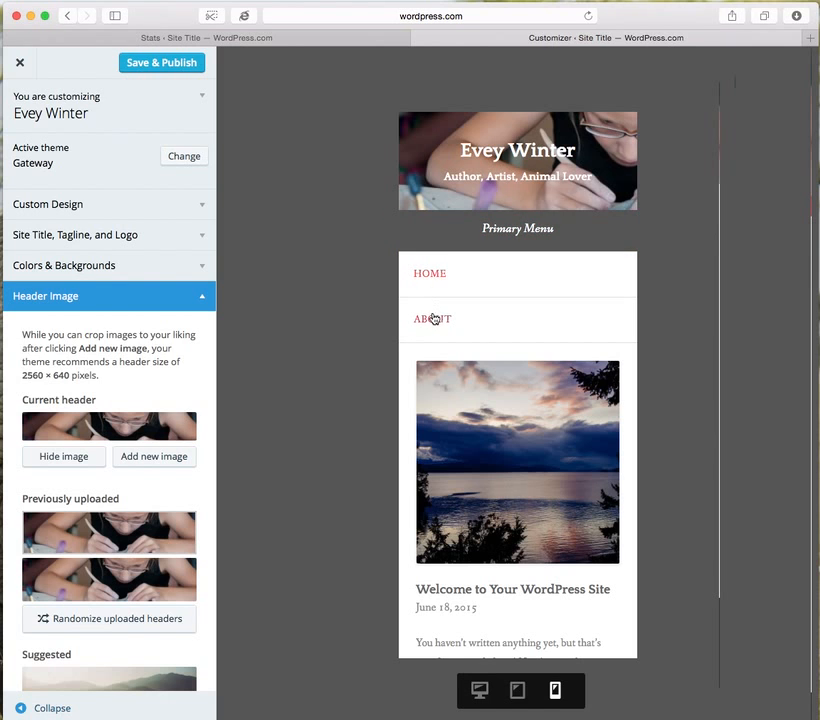
pyautogui.click(513, 233)
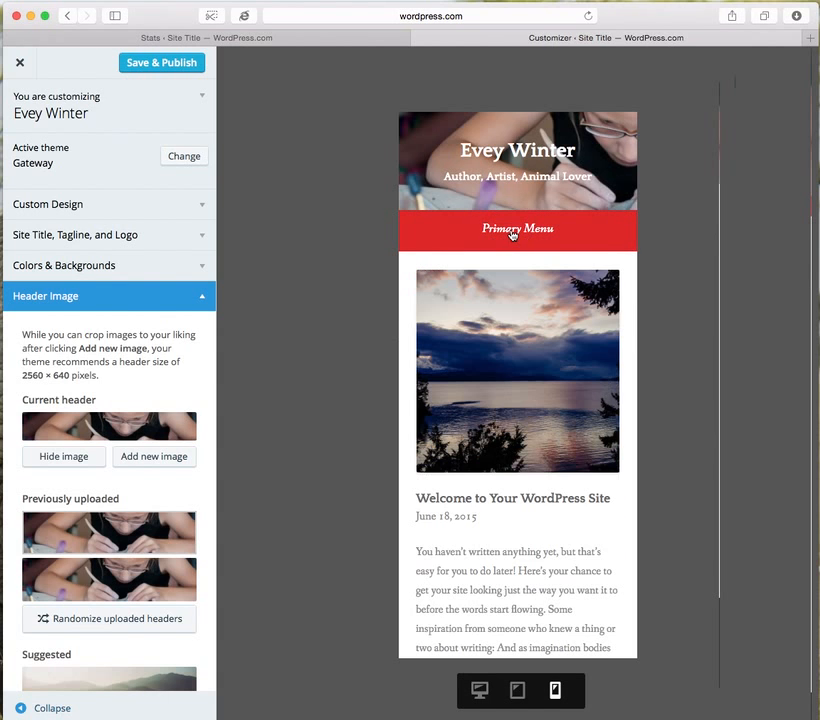
pyautogui.click(516, 690)
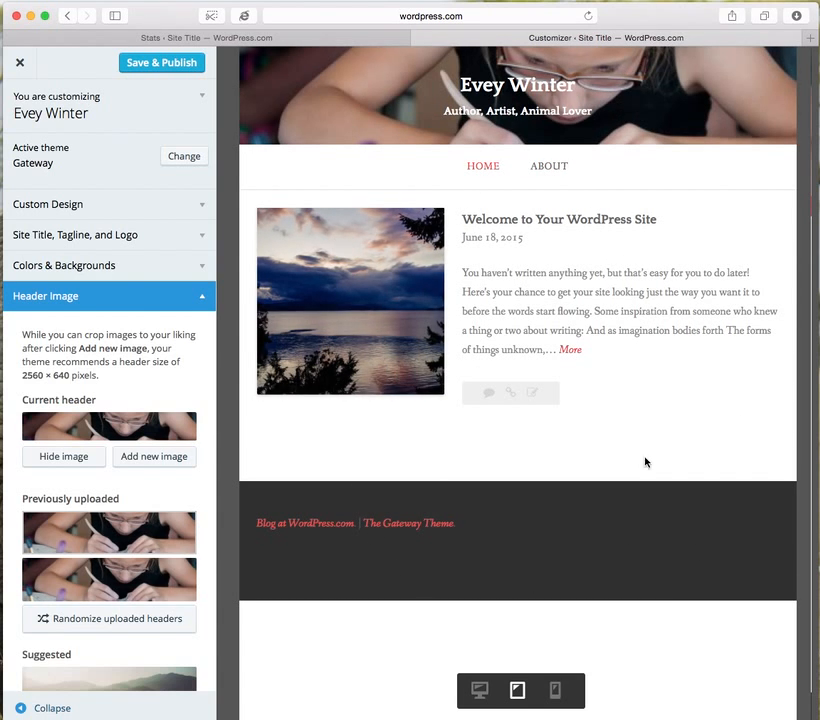
pyautogui.click(558, 694)
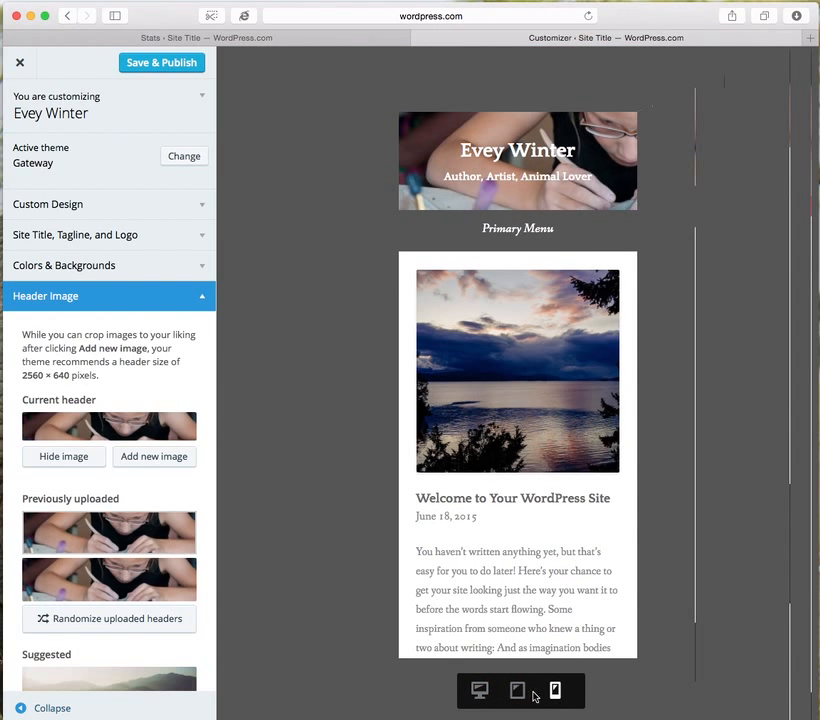
pyautogui.click(481, 693)
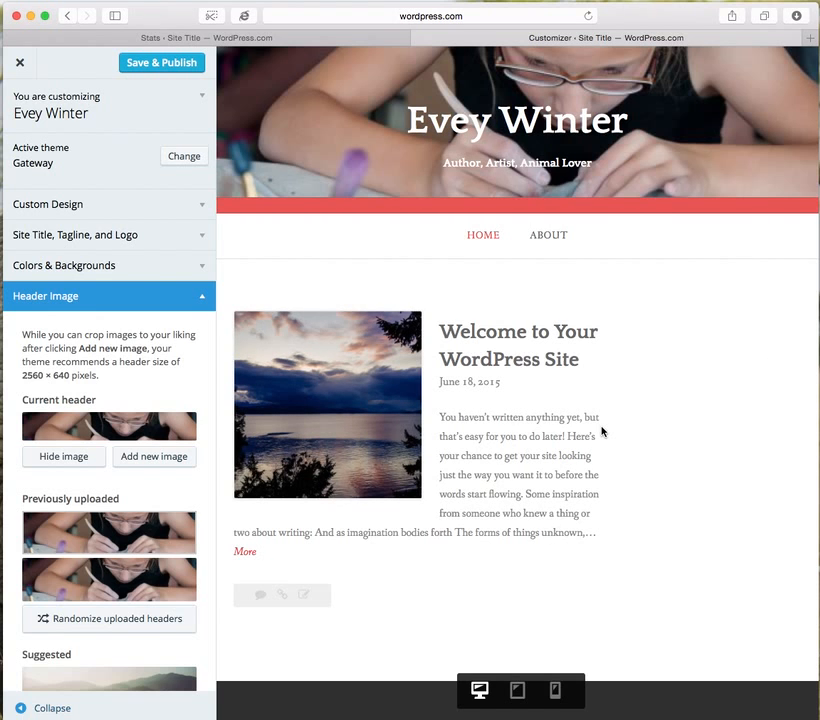
# Try a static front page using the About page, and set the front page back to displaying the latest posts.
pyautogui.scroll(-5, 68, 535)
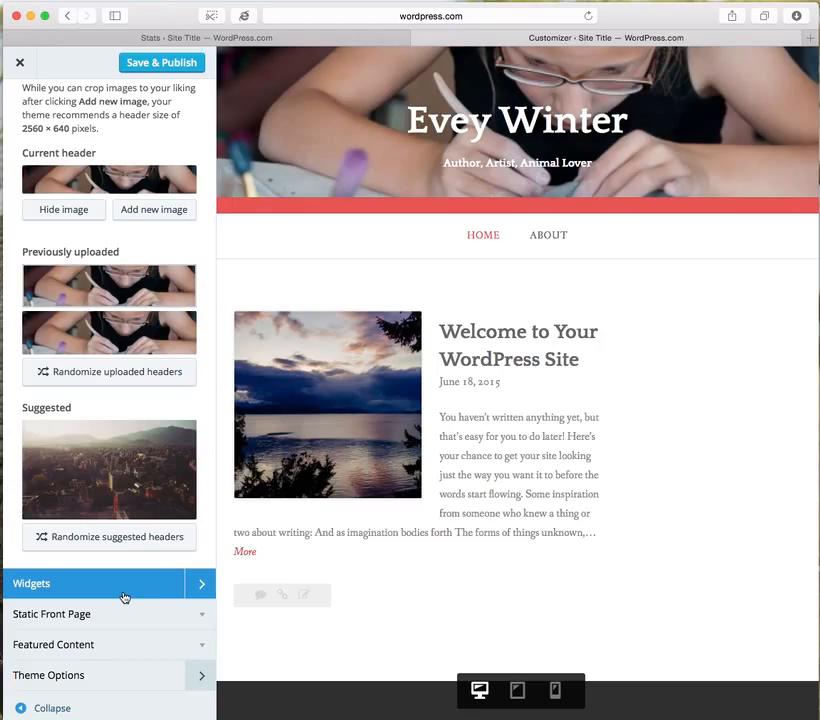
pyautogui.click(62, 614)
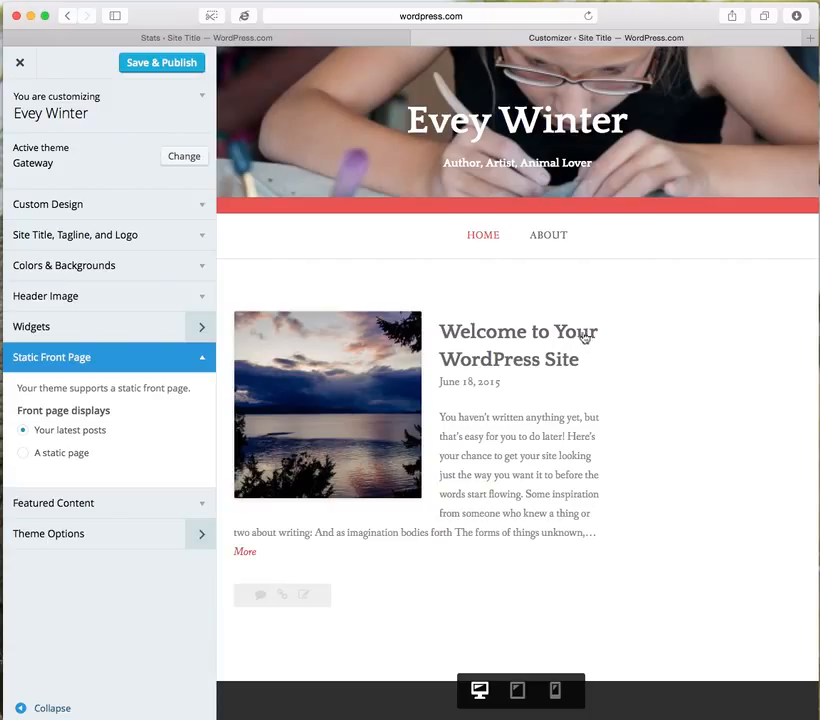
pyautogui.click(25, 460)
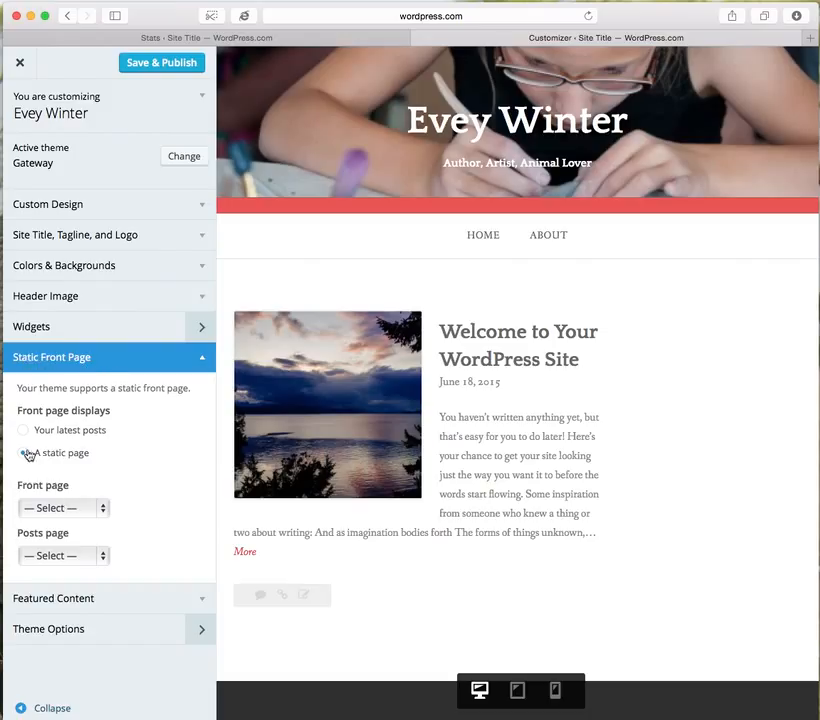
pyautogui.click(68, 510)
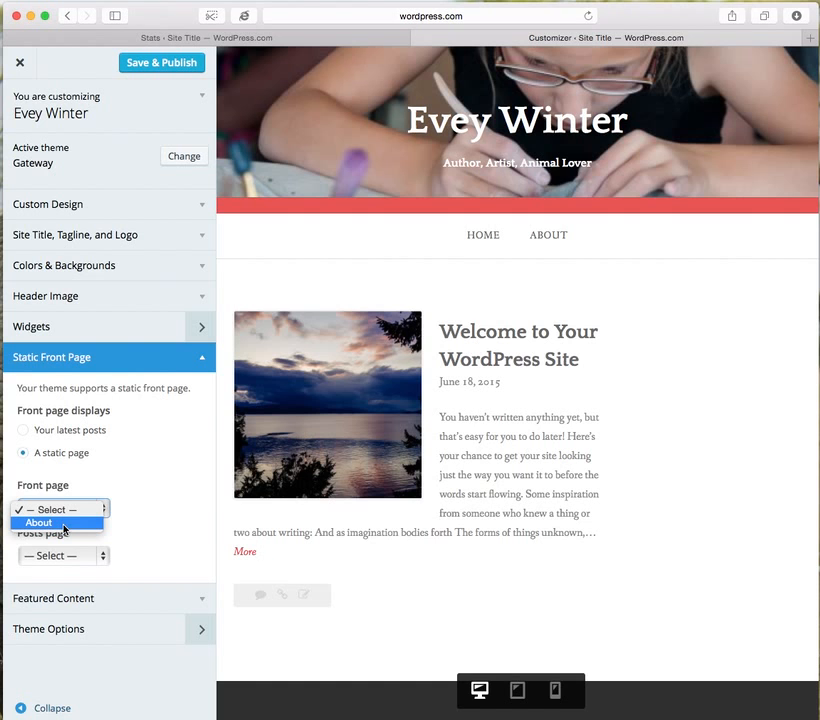
pyautogui.click(64, 524)
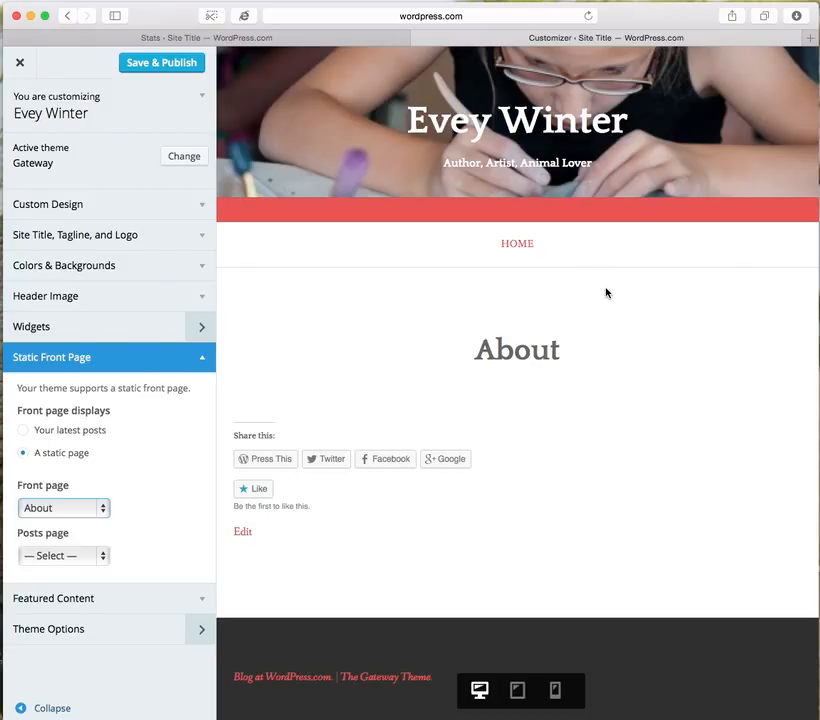
pyautogui.click(57, 435)
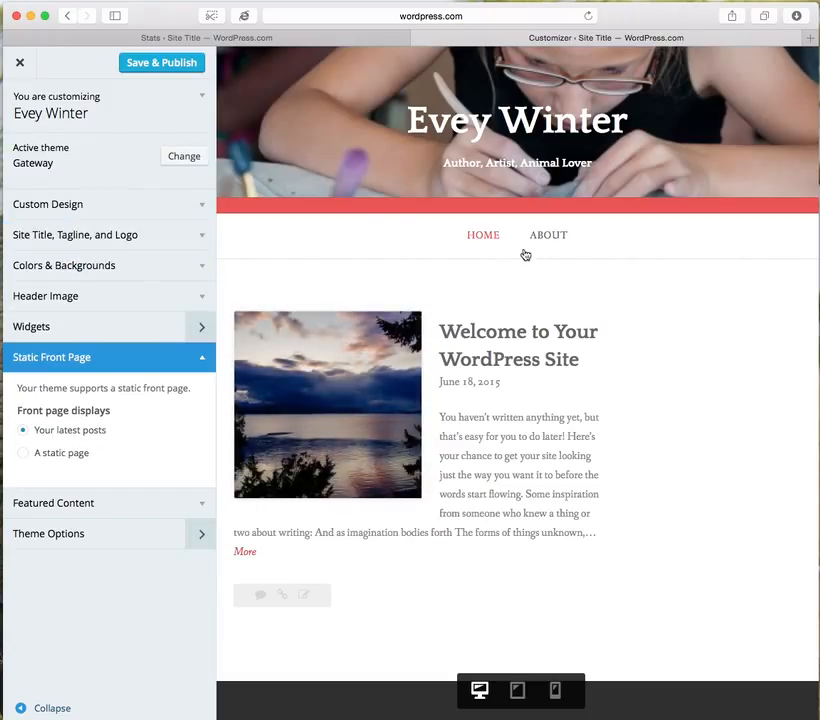
# Save and publish the site customizations and close the customizer.
pyautogui.click(152, 66)
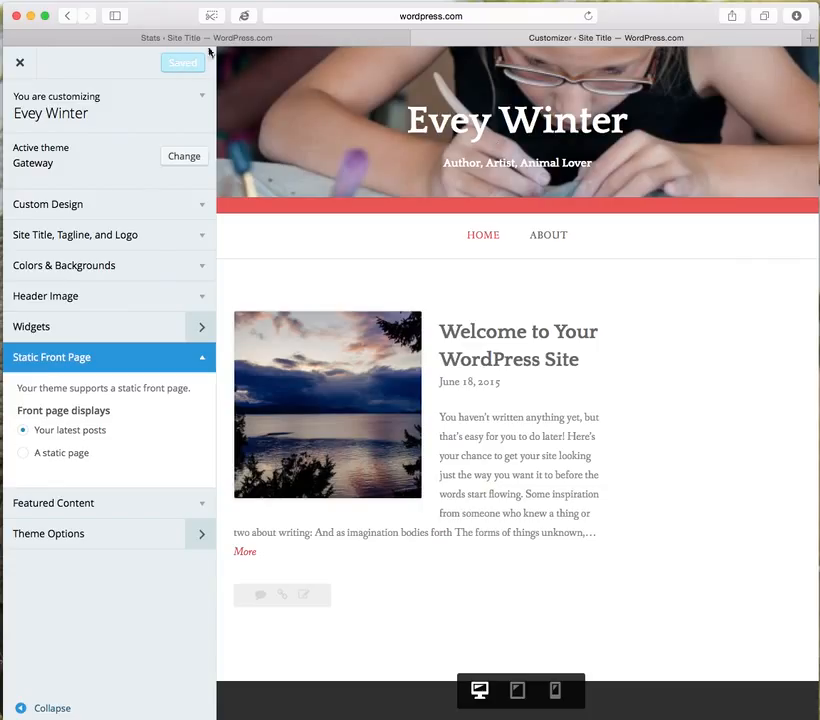
pyautogui.click(19, 62)
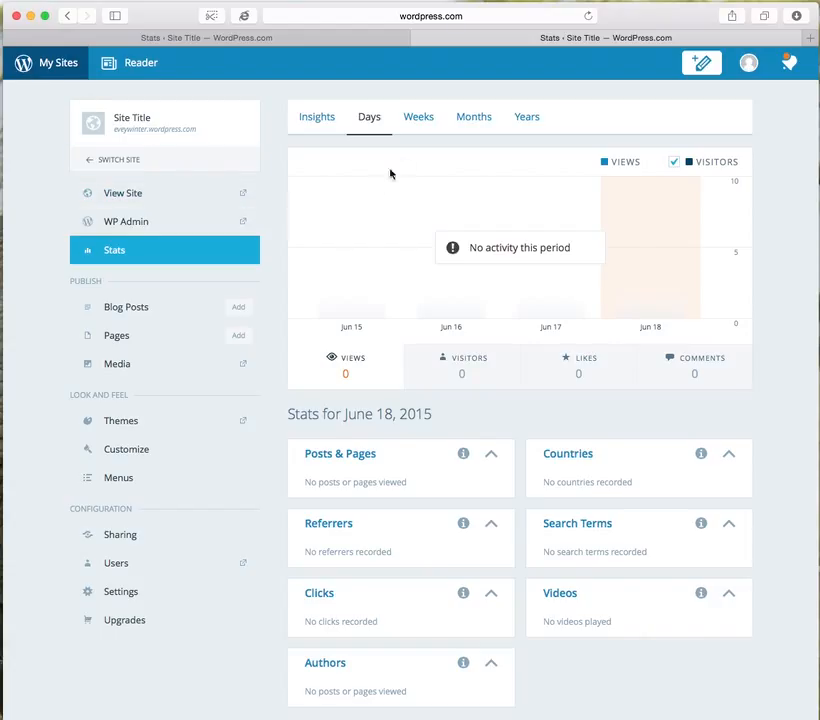
# View the live site and examine its title, tagline, header image and page content.
pyautogui.click(127, 197)
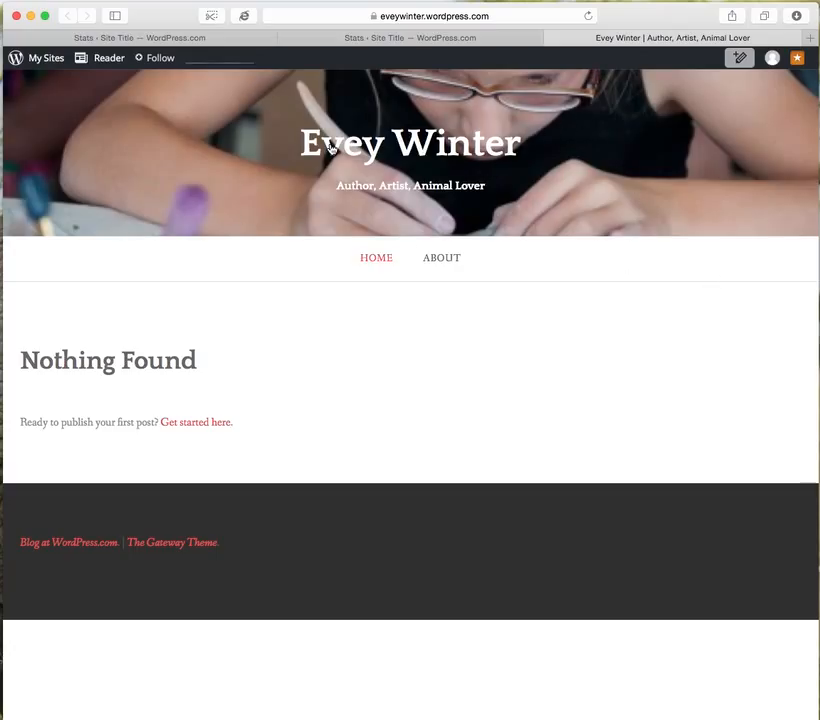
pyautogui.moveTo(298, 146); pyautogui.dragTo(536, 146)
pyautogui.moveTo(510, 183); pyautogui.dragTo(322, 187)
pyautogui.click(349, 290)
pyautogui.scroll(-1, 463, 473)
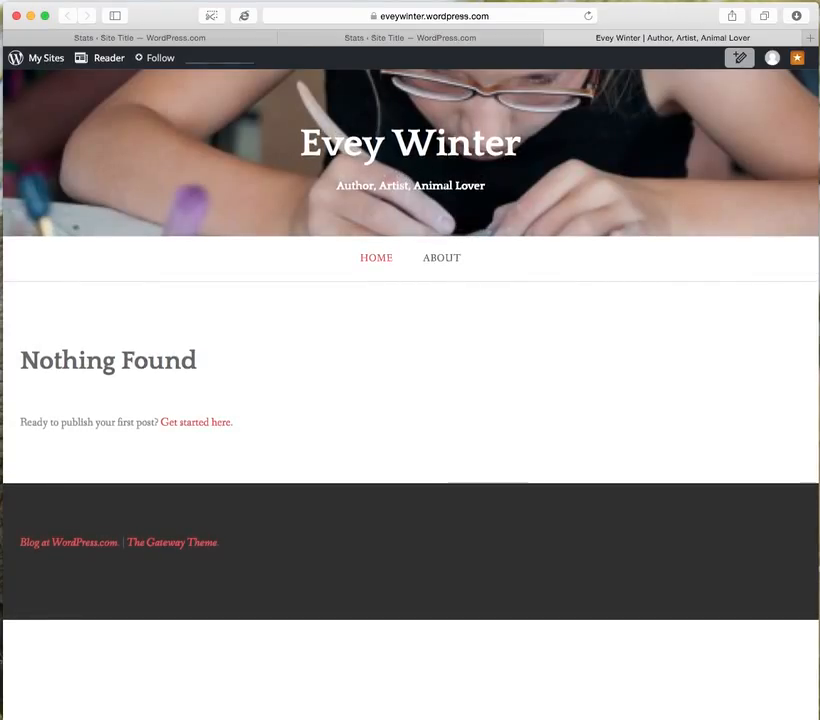